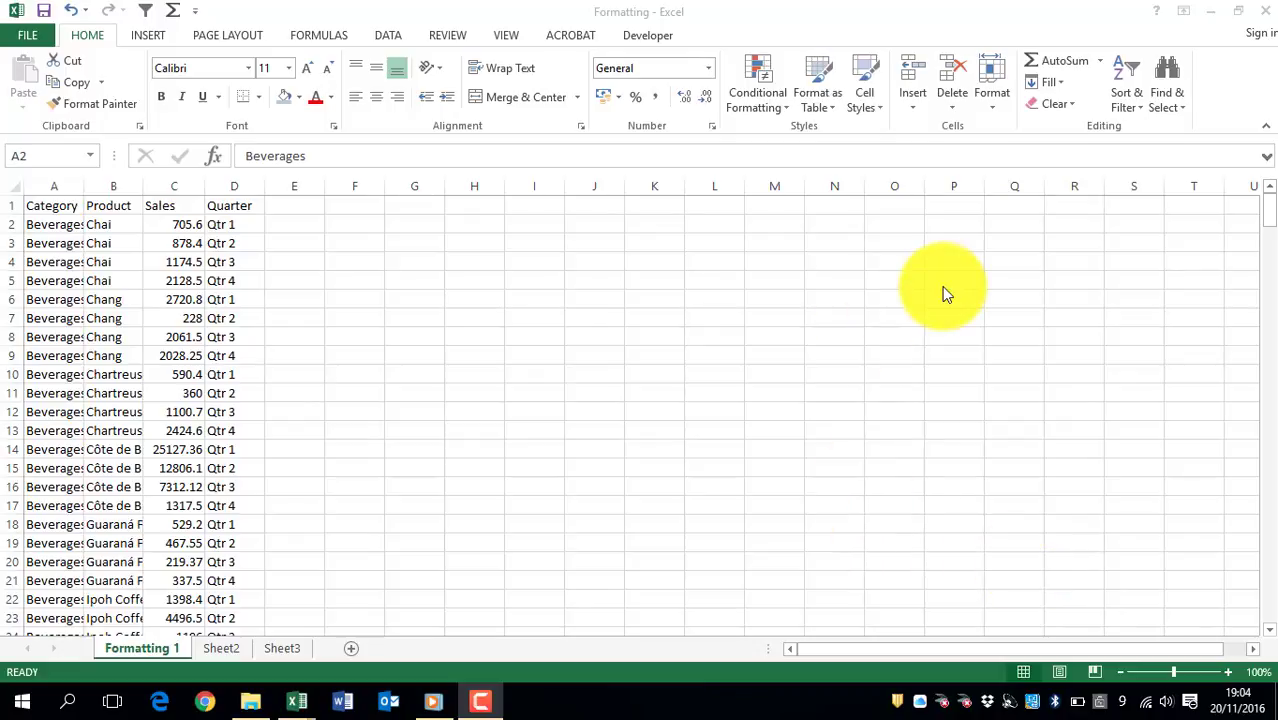
Step: Check how far the Category data extends from cell A2 and return to cell A1
left_click(57, 230)
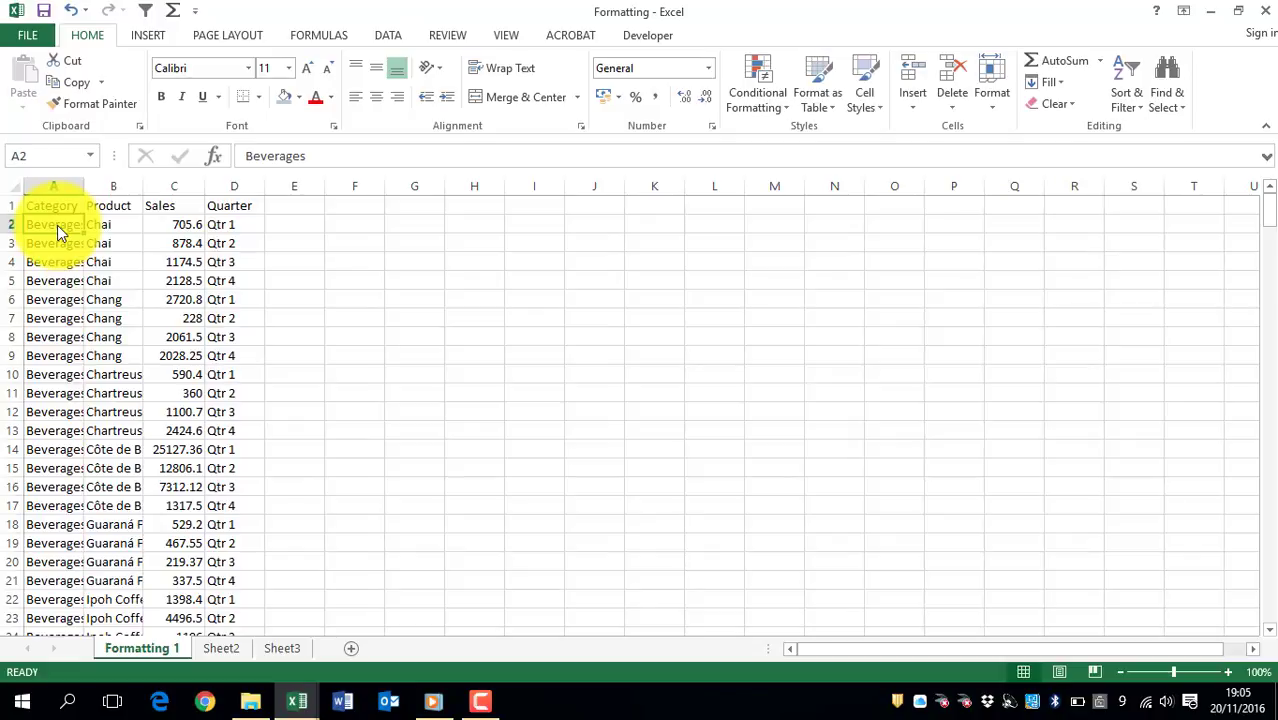
key("ctrl+shift+Down")
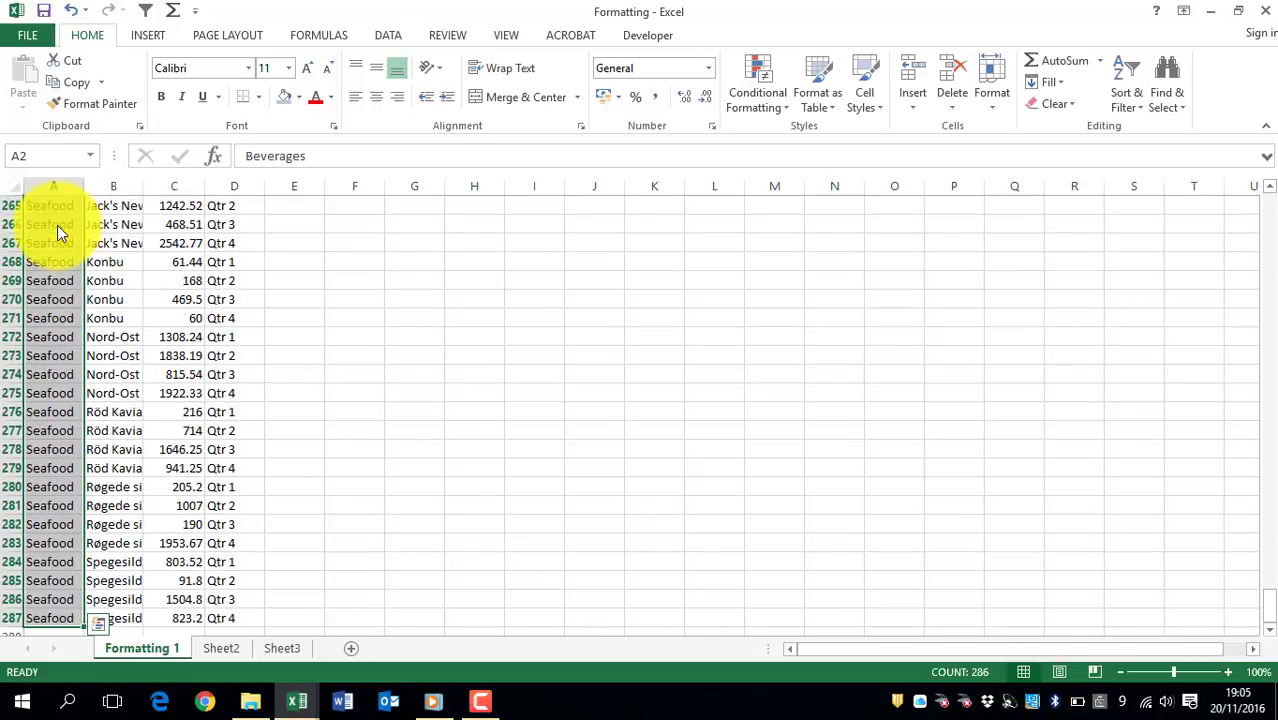
key("ctrl+Home")
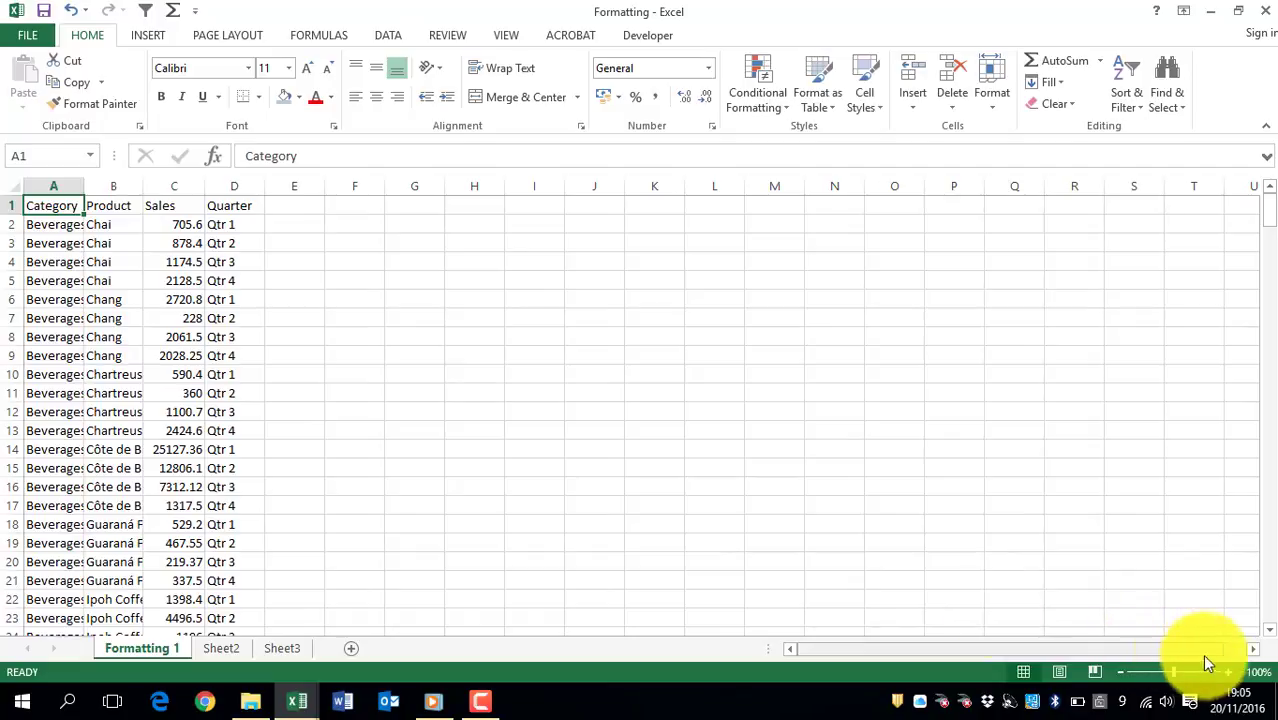
Step: Auto-fit the widths of columns A to D to their contents
left_click(1233, 673)
left_click(1233, 673)
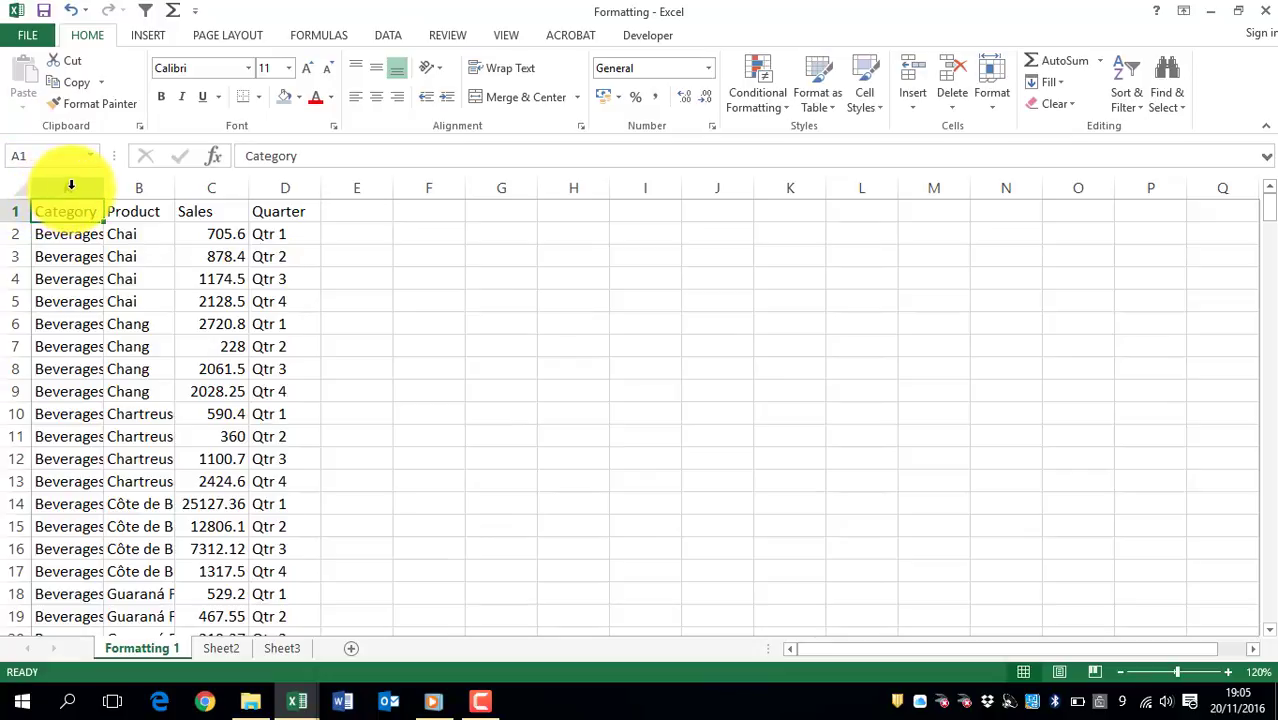
left_click_drag(68, 188, 298, 186)
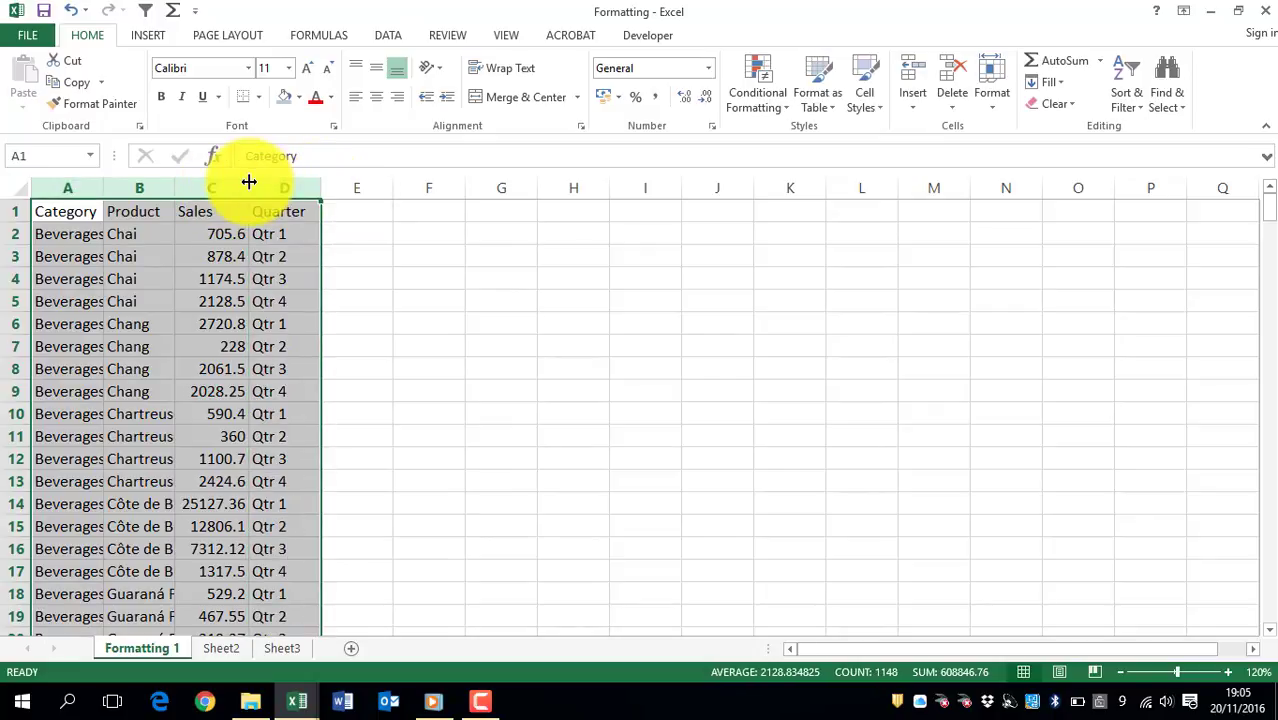
double_click(320, 188)
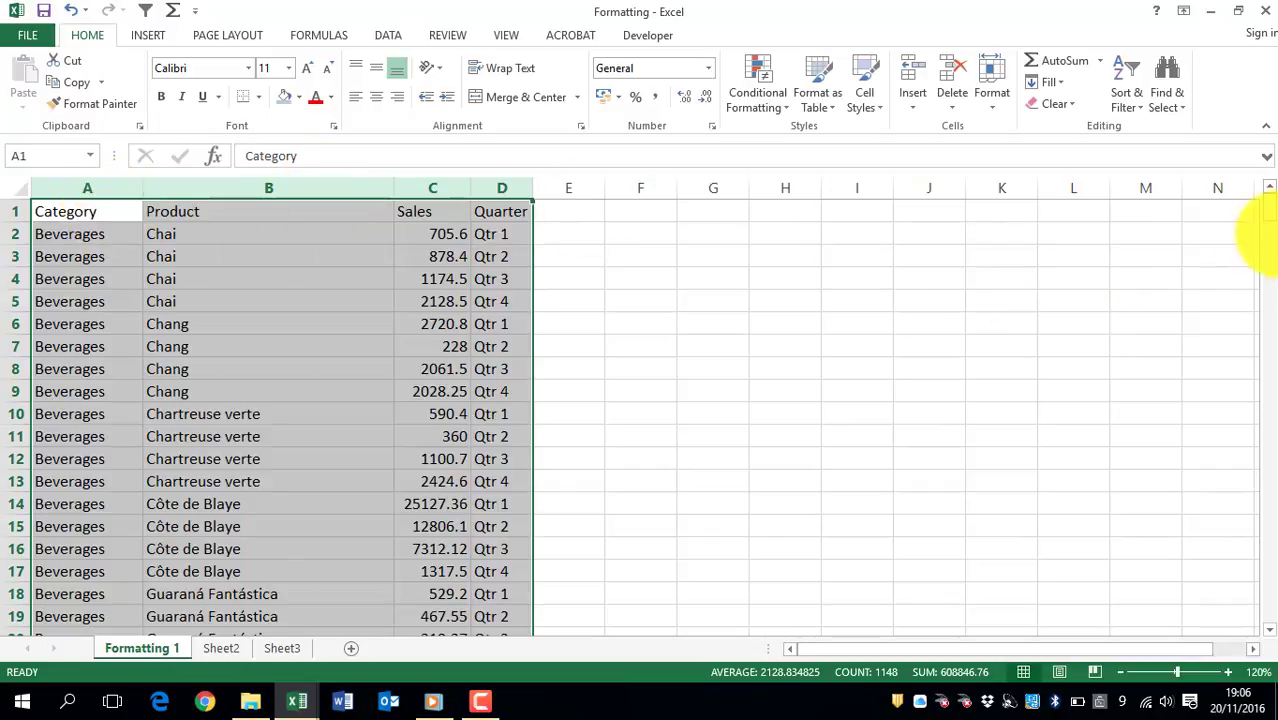
Step: Examine the last rows of the data at 130% zoom and return to the Category header cell
left_click_drag(1272, 222, 1272, 636)
scroll(1272, 636, "down", 2, "ctrl")
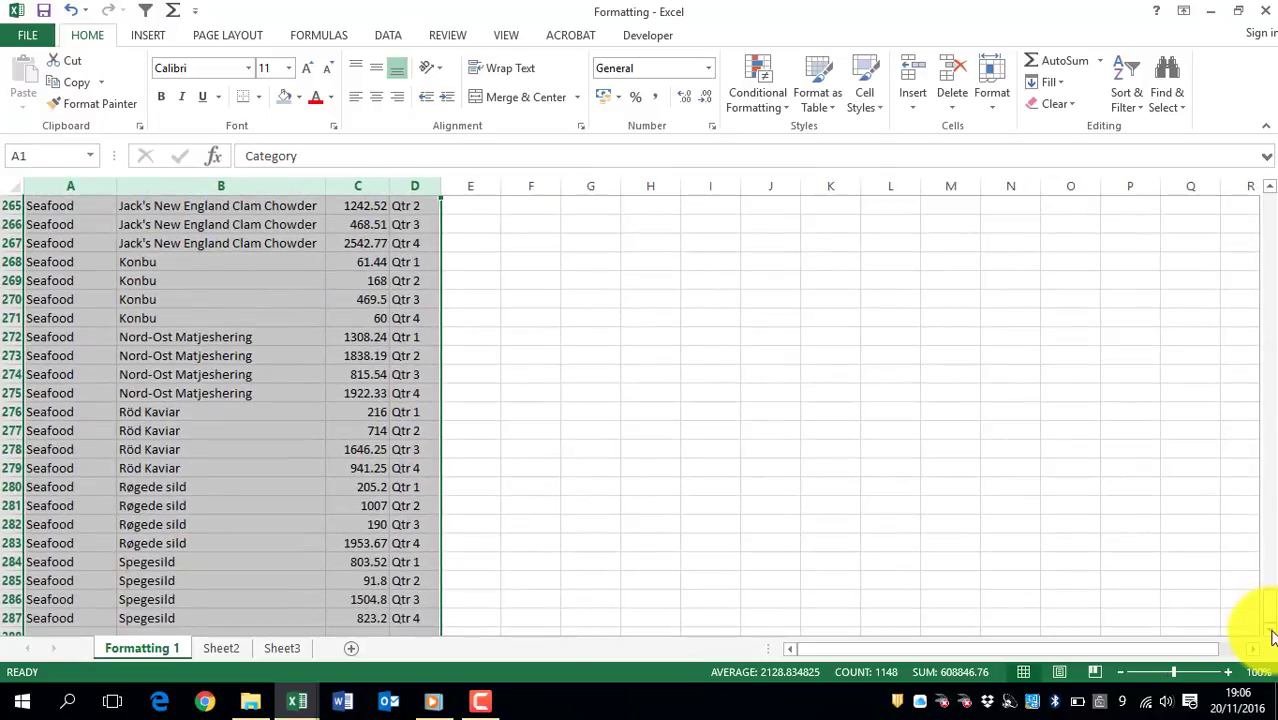
left_click(1228, 672)
left_click(1228, 672)
left_click(1228, 672)
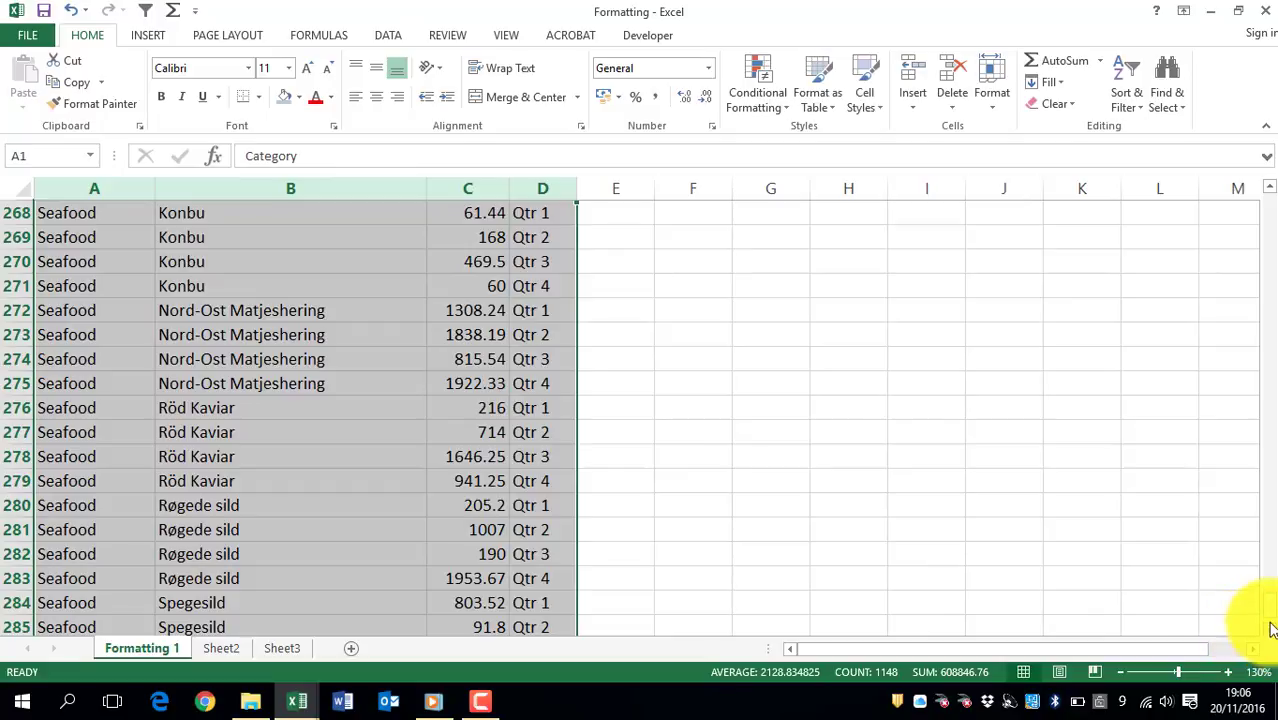
left_click_drag(1274, 600, 1272, 163)
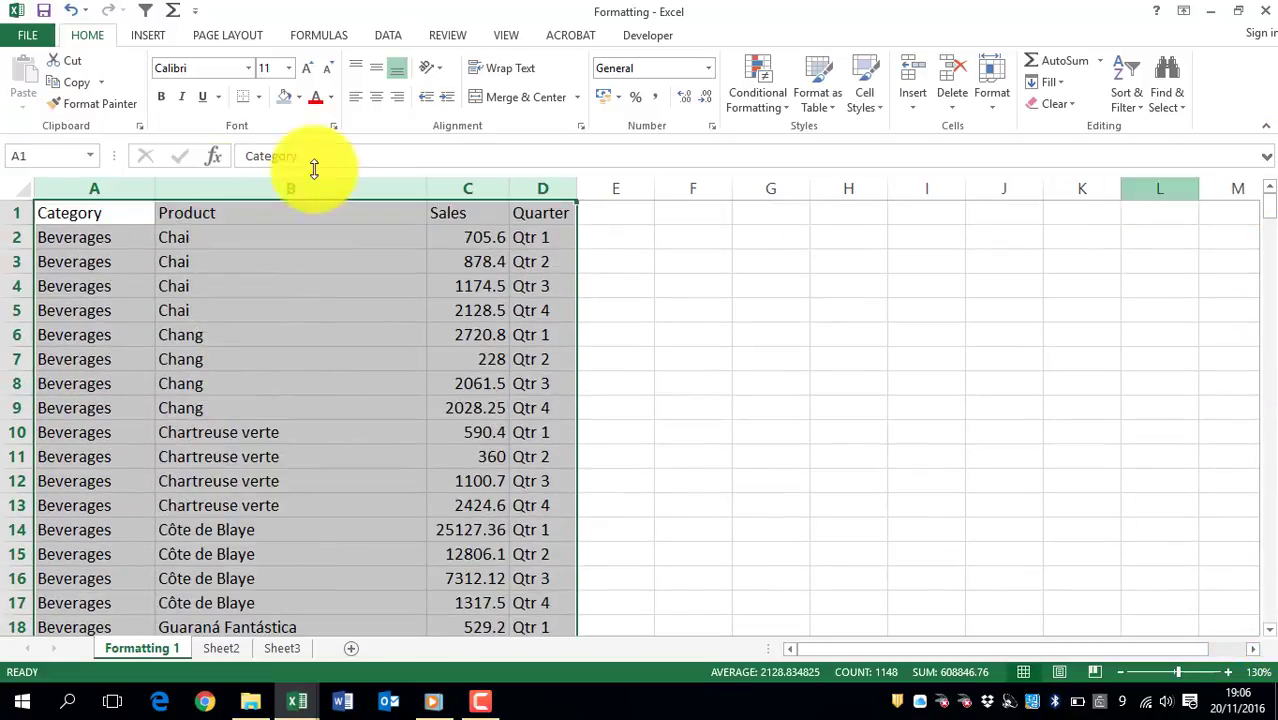
left_click(122, 208)
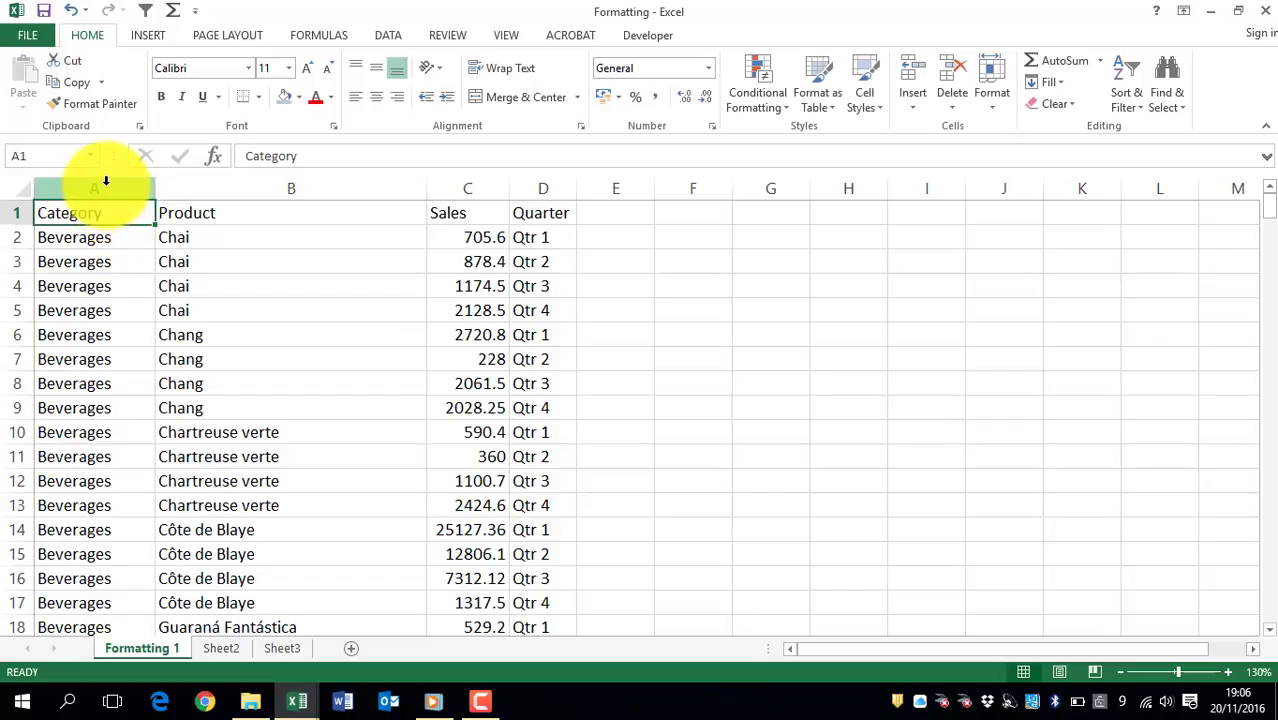
Step: Apply All Borders to the whole data range A1:D287, including the header row
left_click_drag(108, 188, 544, 190)
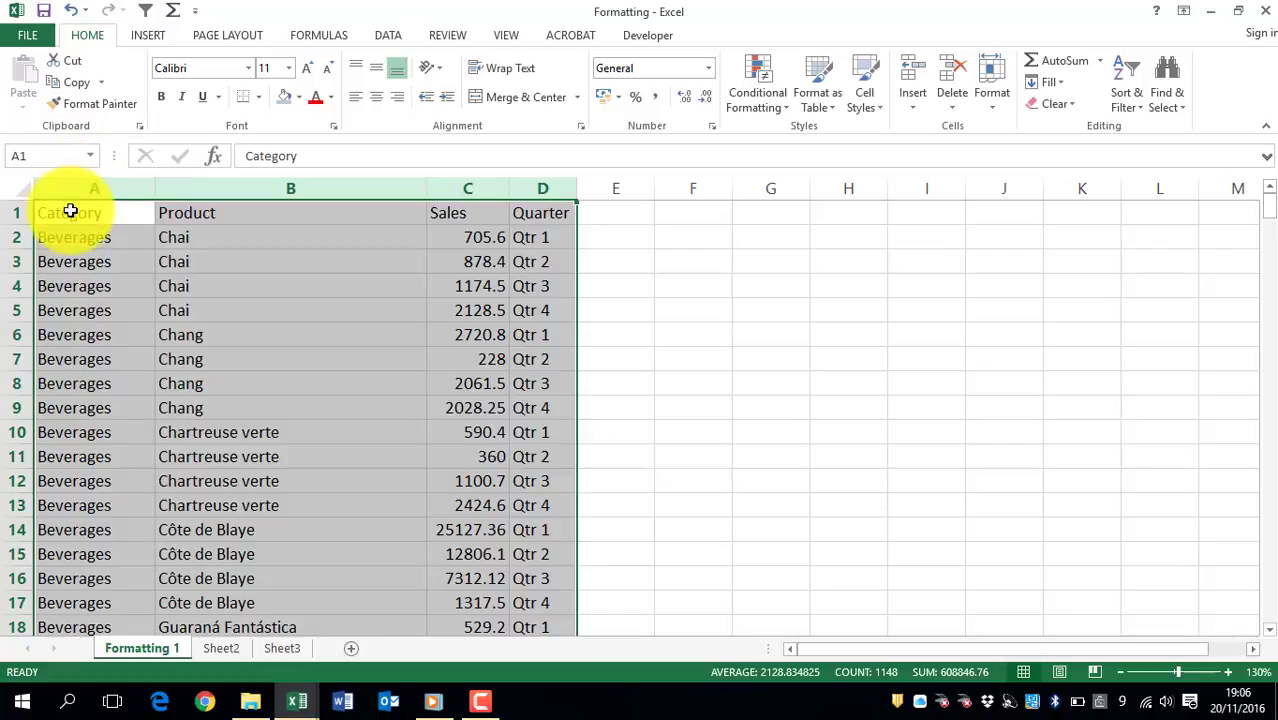
left_click(70, 211)
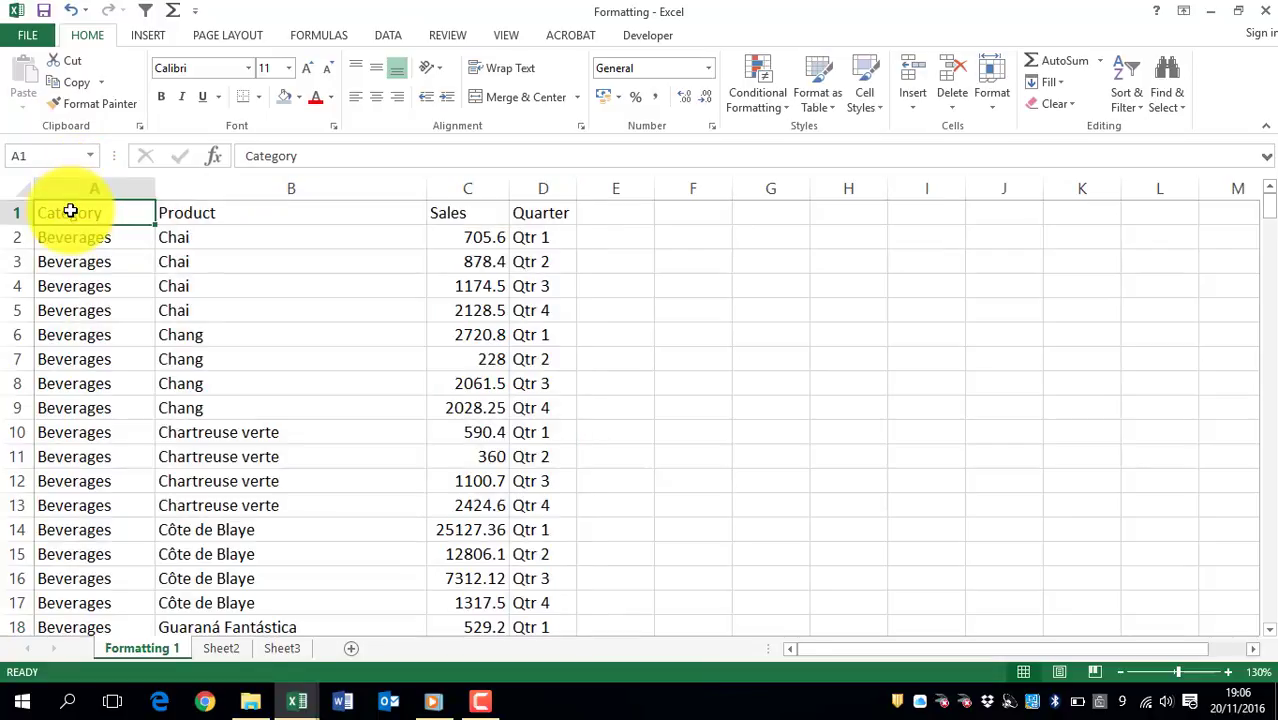
key("shift+Right")
key("shift+Right")
key("shift+Right")
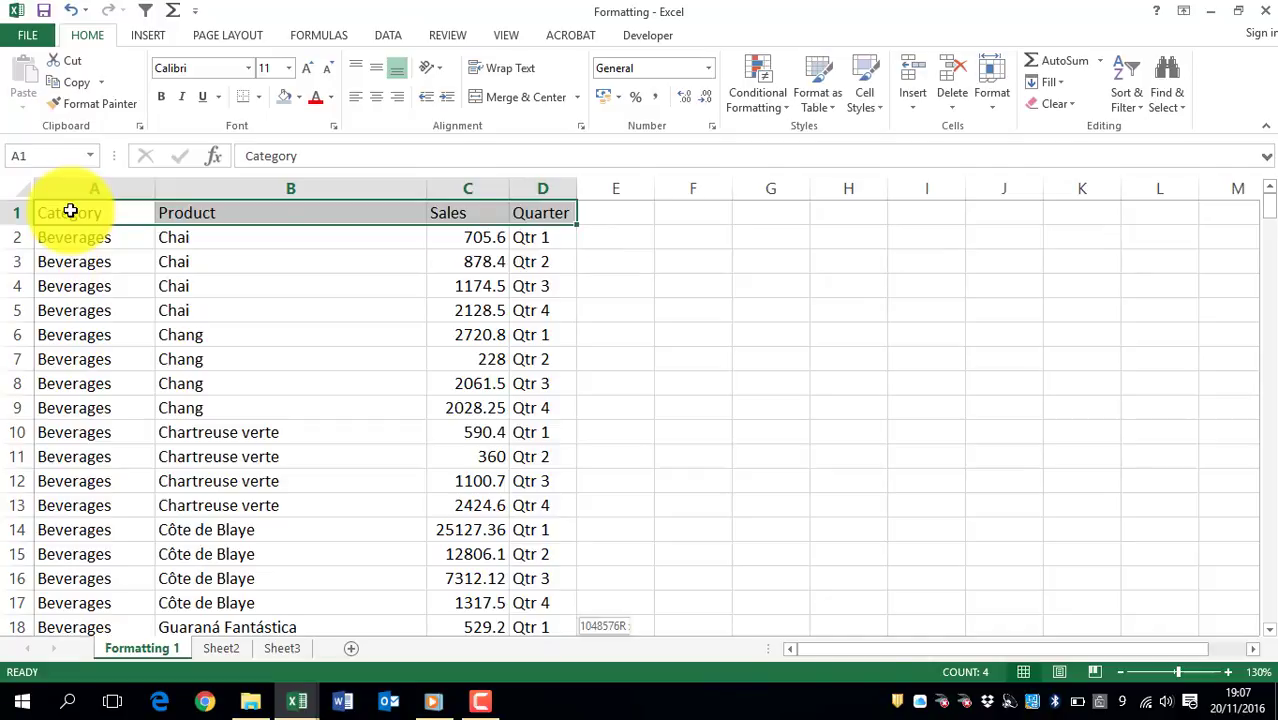
key("ctrl+shift+Down")
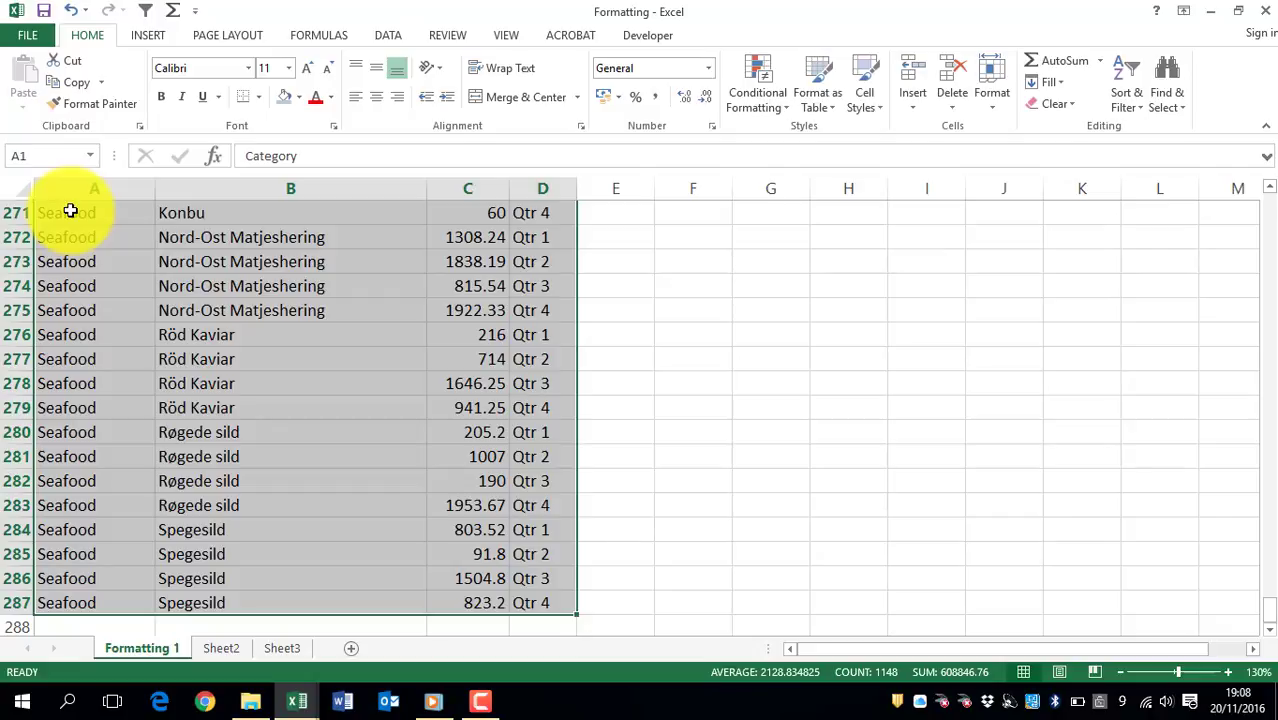
left_click(262, 100)
left_click(265, 104)
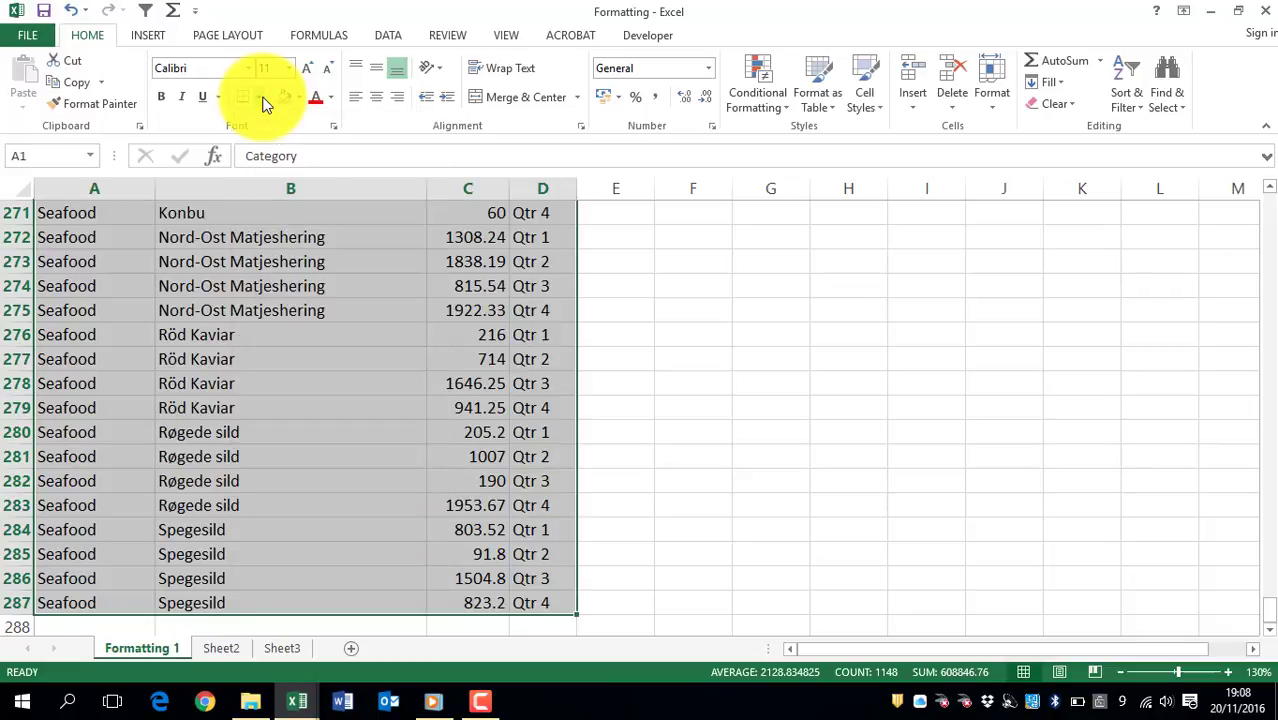
left_click(266, 104)
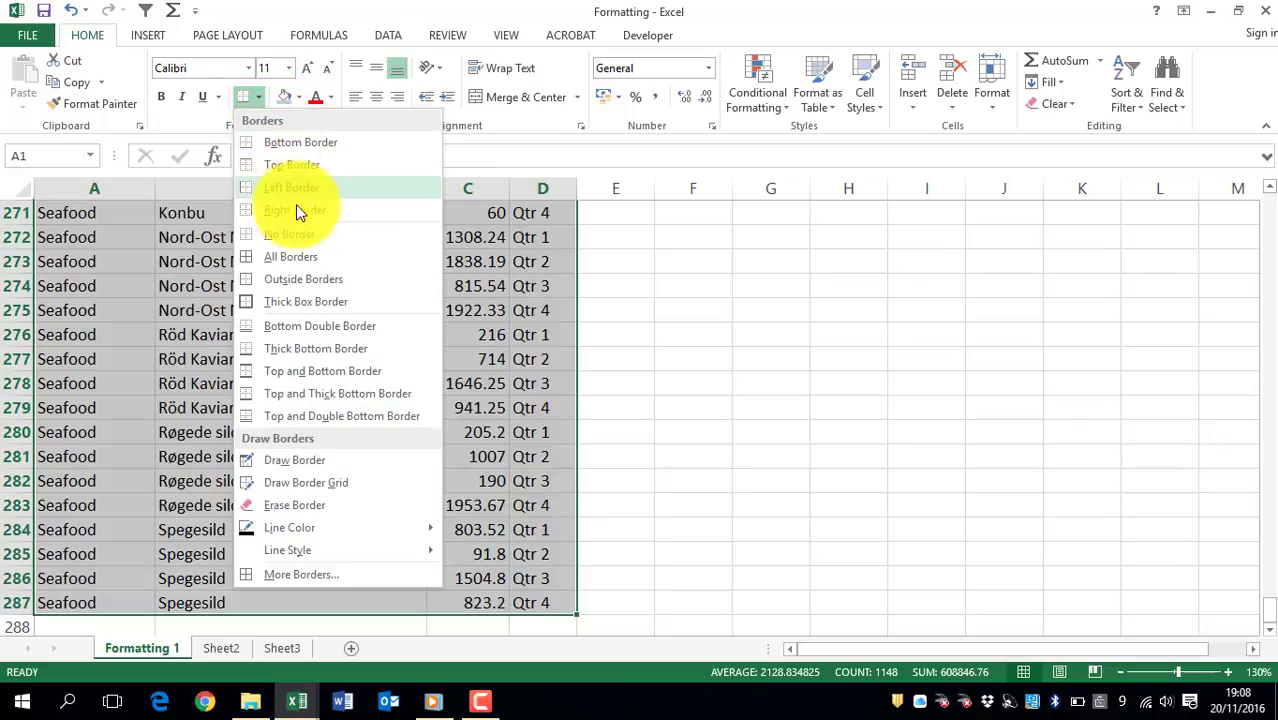
left_click(306, 258)
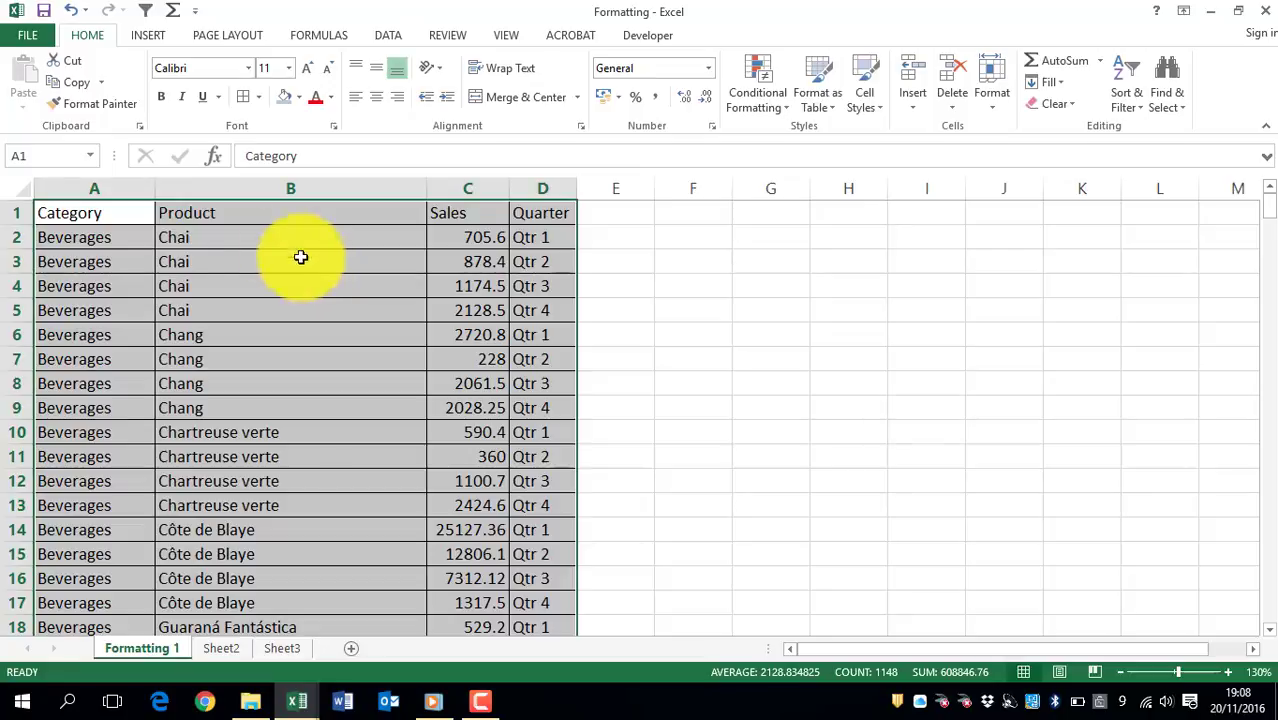
Step: Centre the header cells A1:D1, make them bold, and increase their font size to 12
left_click(94, 213)
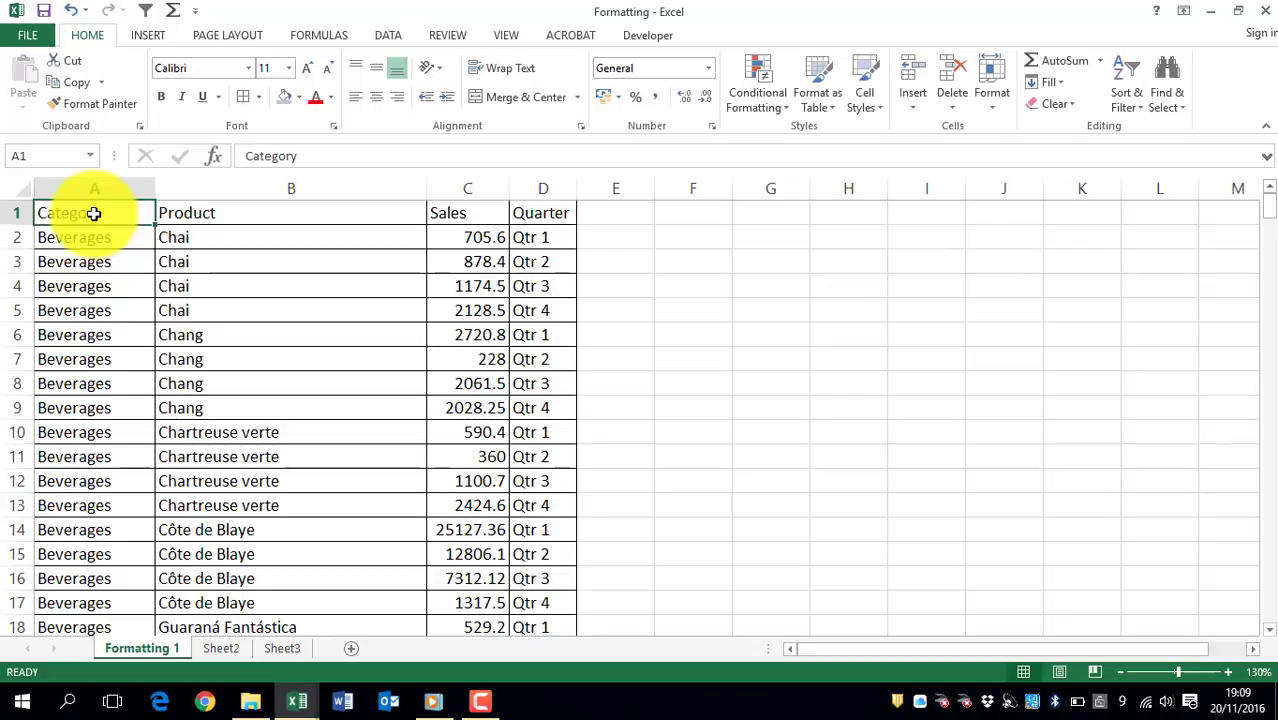
left_click_drag(94, 213, 547, 220)
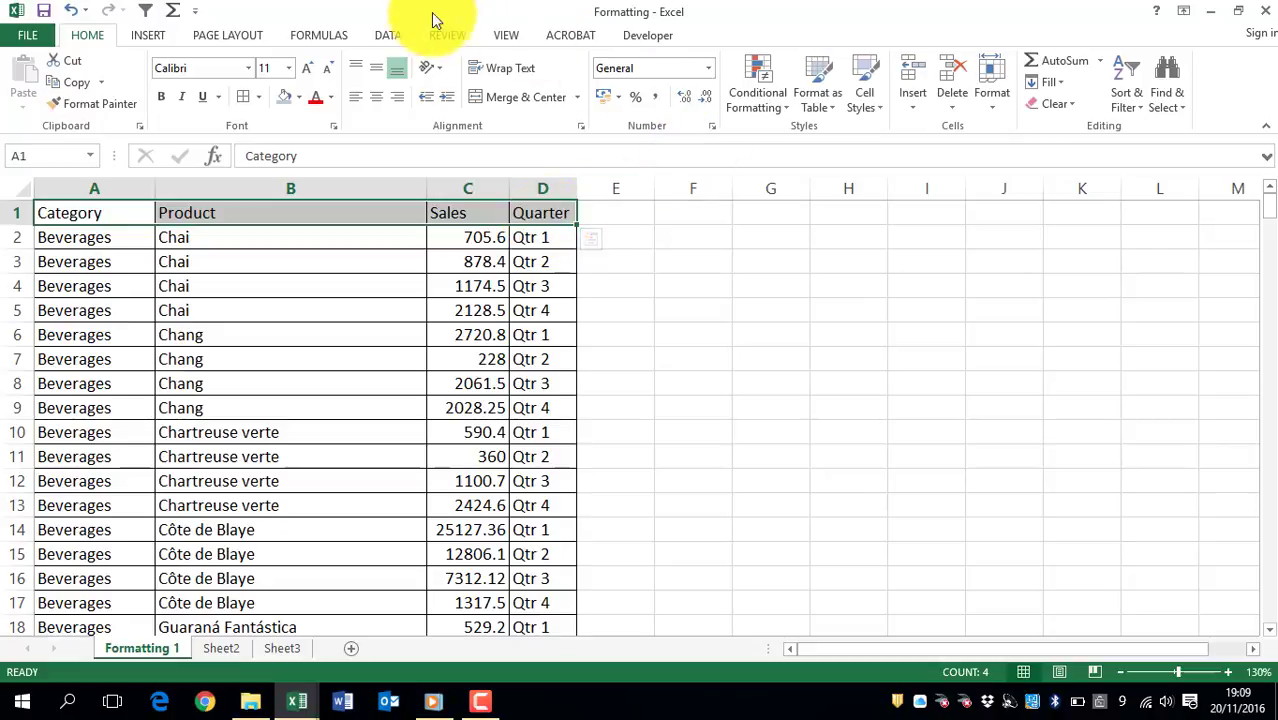
left_click(373, 100)
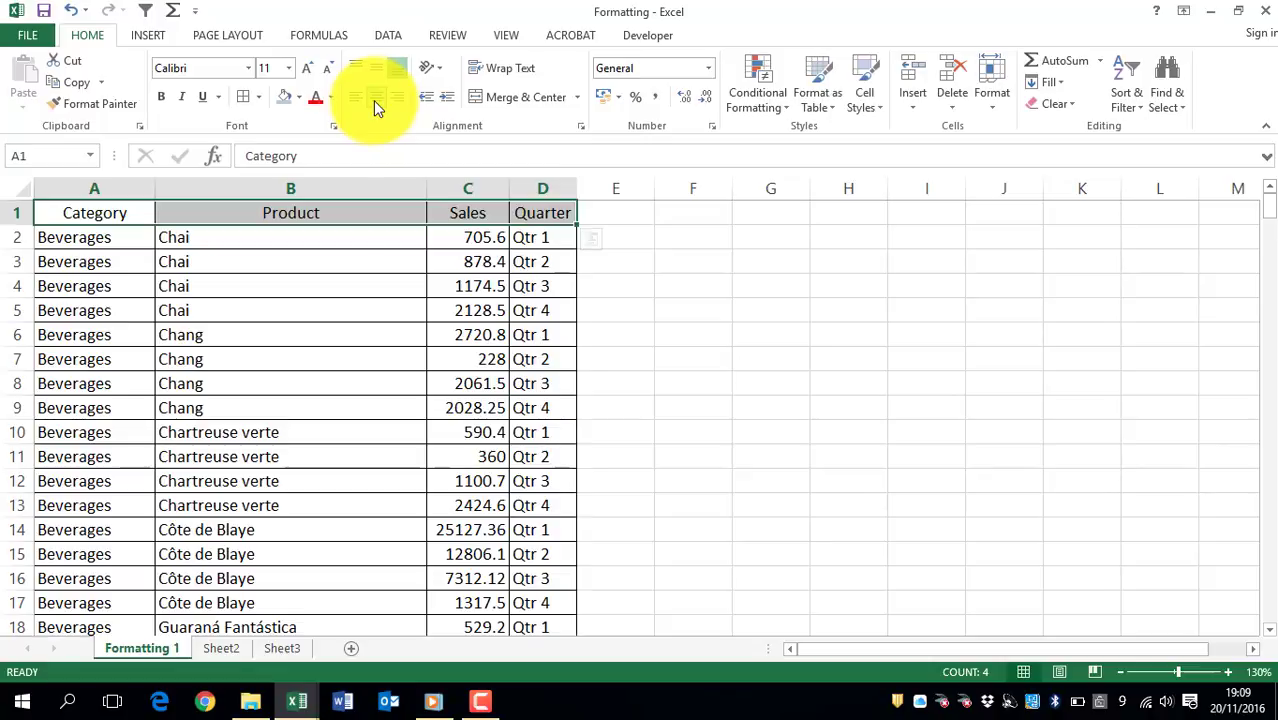
left_click(163, 97)
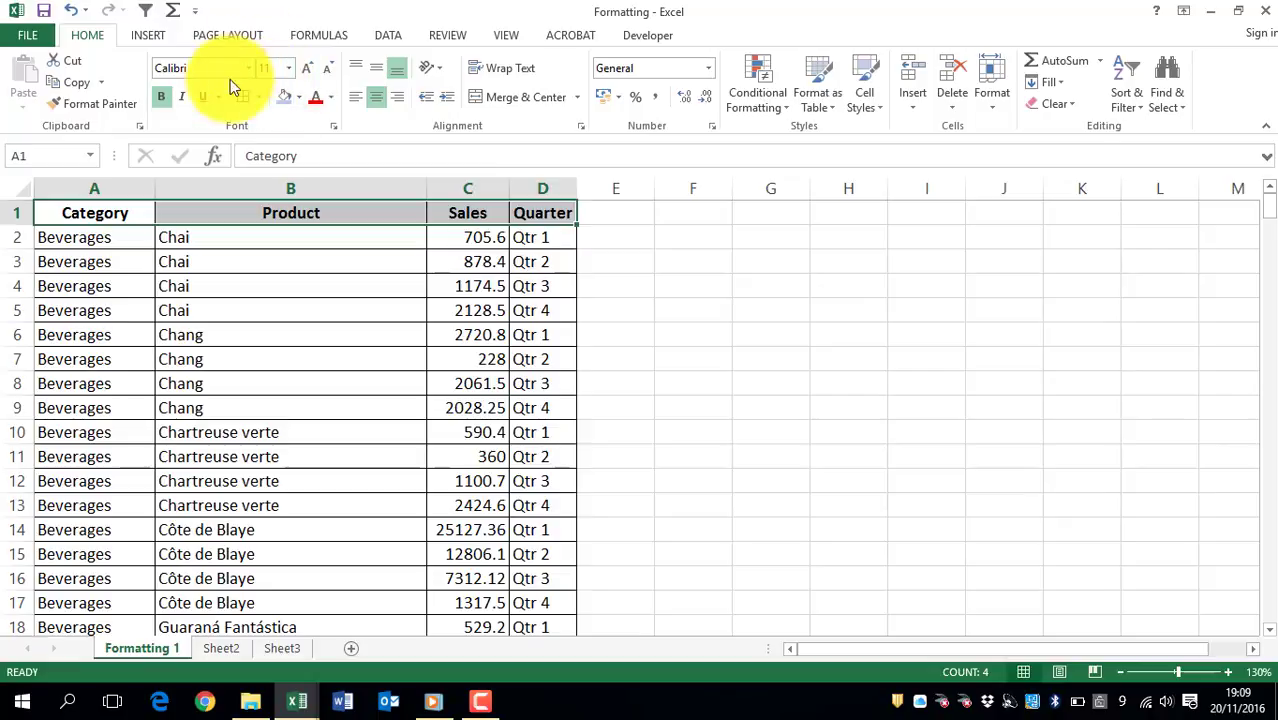
left_click(308, 77)
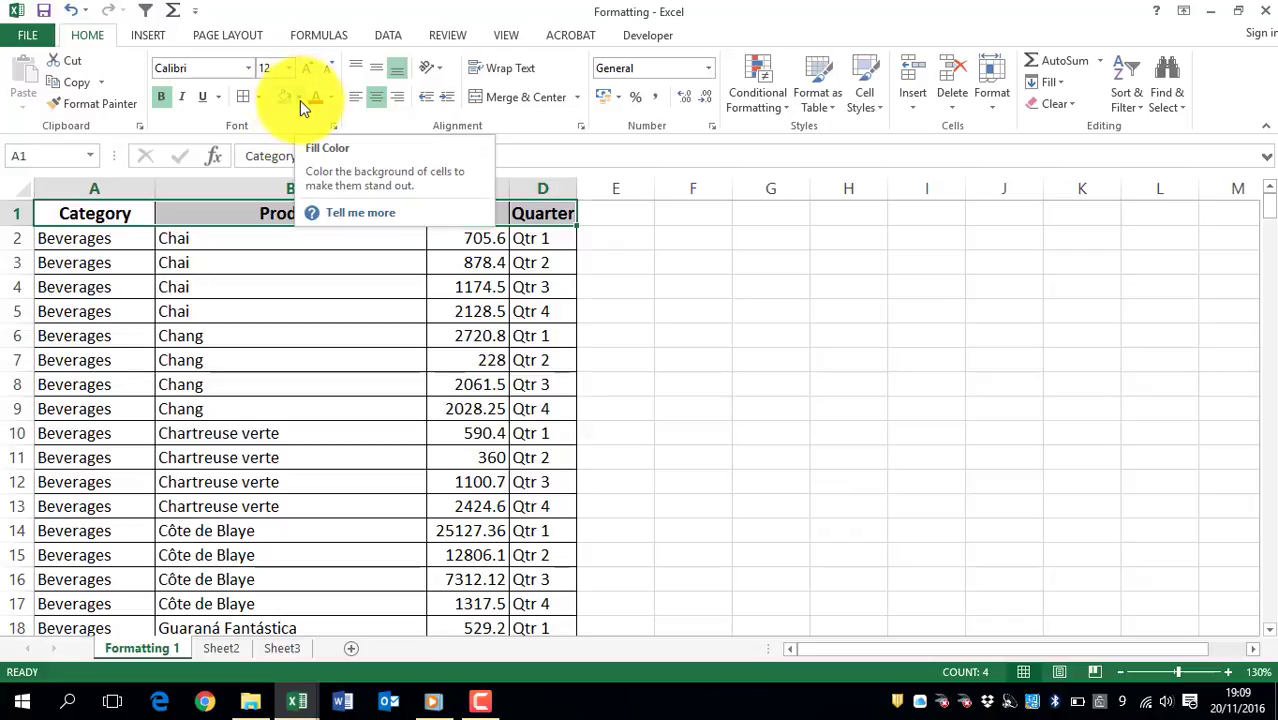
Step: Fill the header cells A1:D1 with a light blue theme colour
left_click(300, 100)
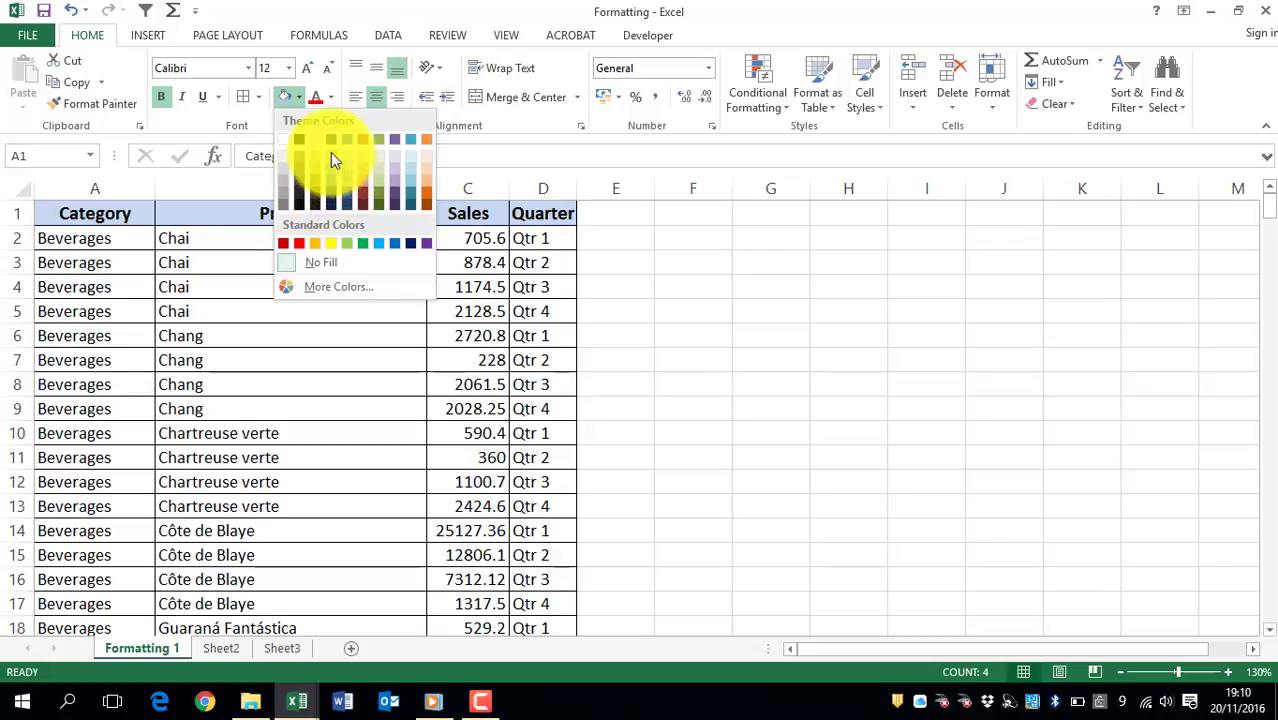
left_click(333, 163)
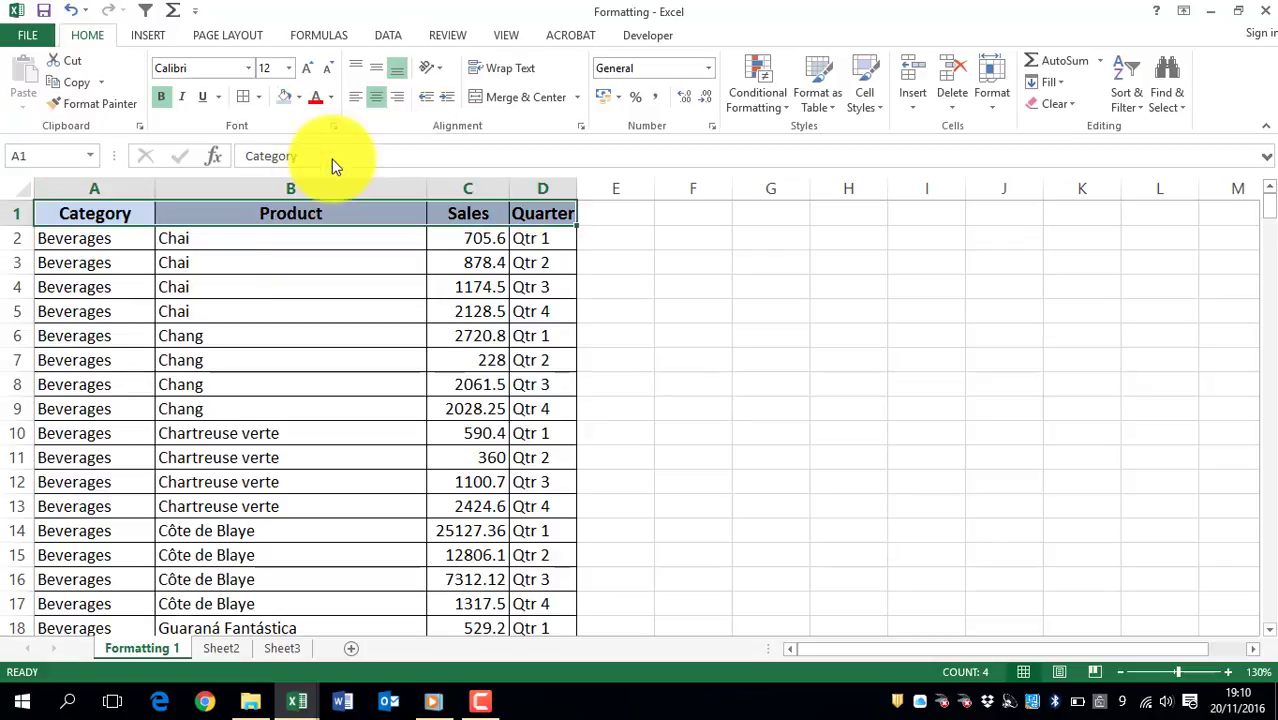
left_click(106, 236)
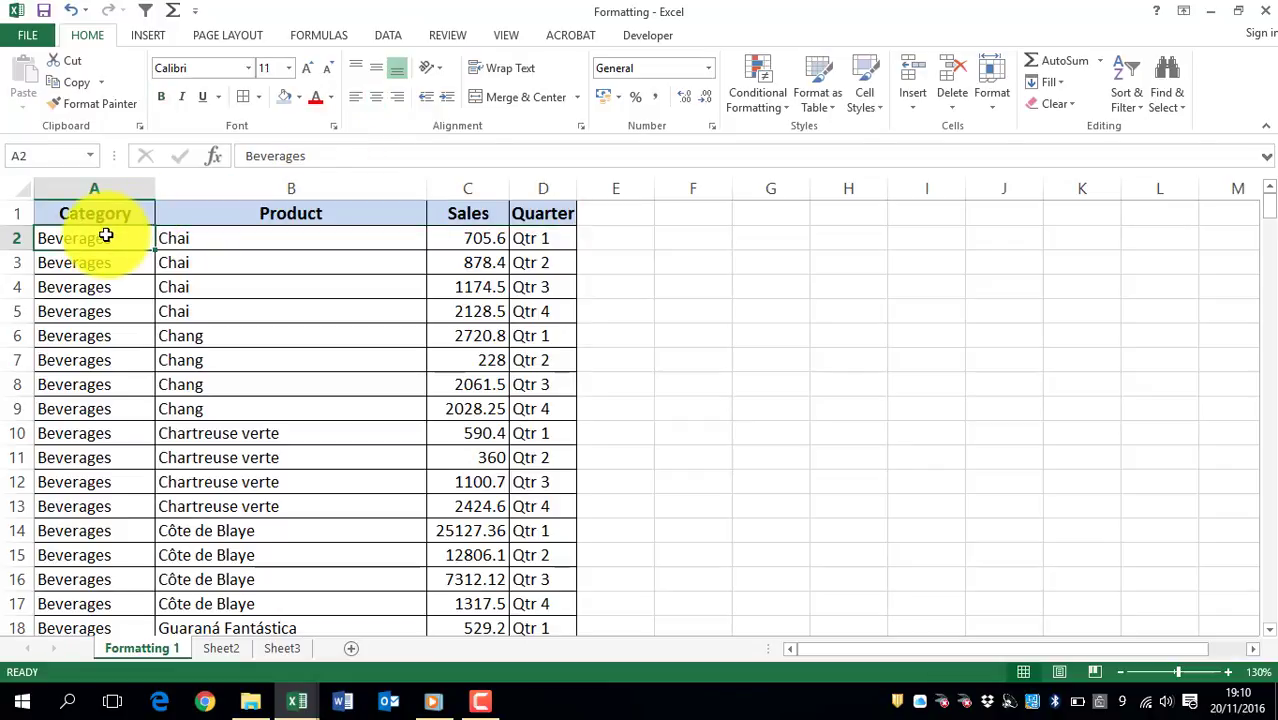
Step: Format the Sales column with thousands separators and two decimals using the Comma Style
key("Right")
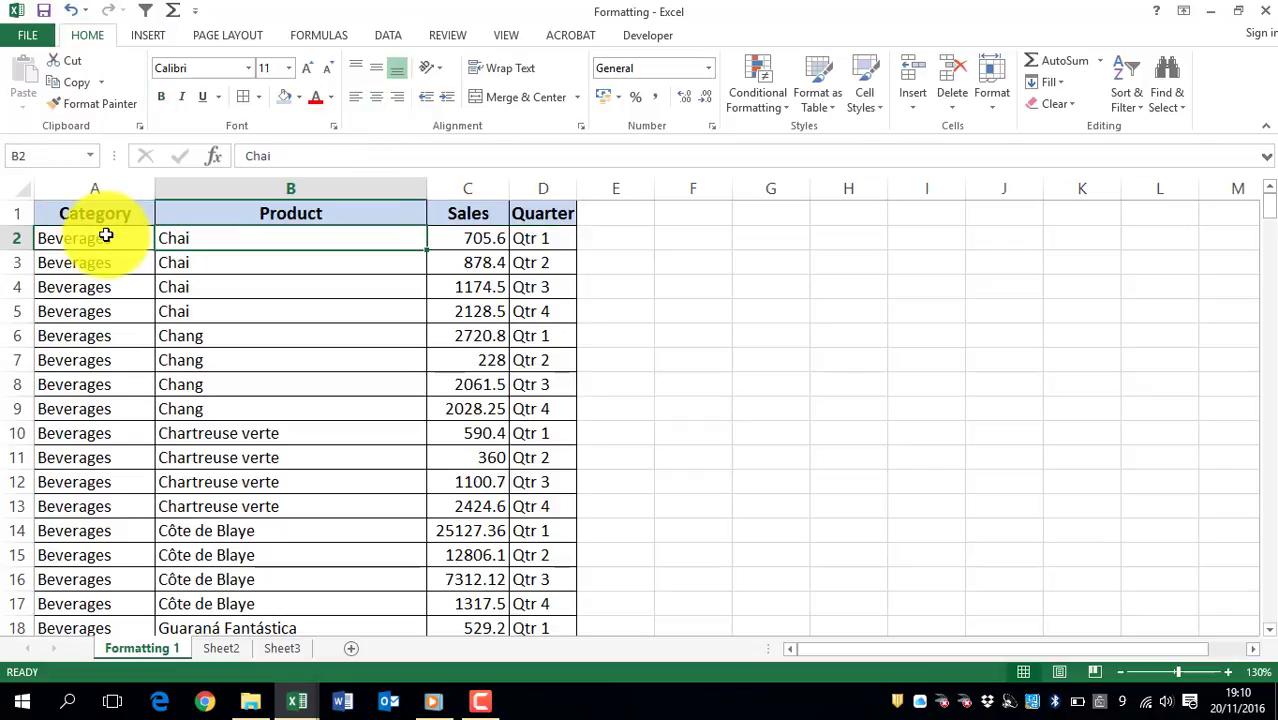
key("Down")
key("Up")
key("Right")
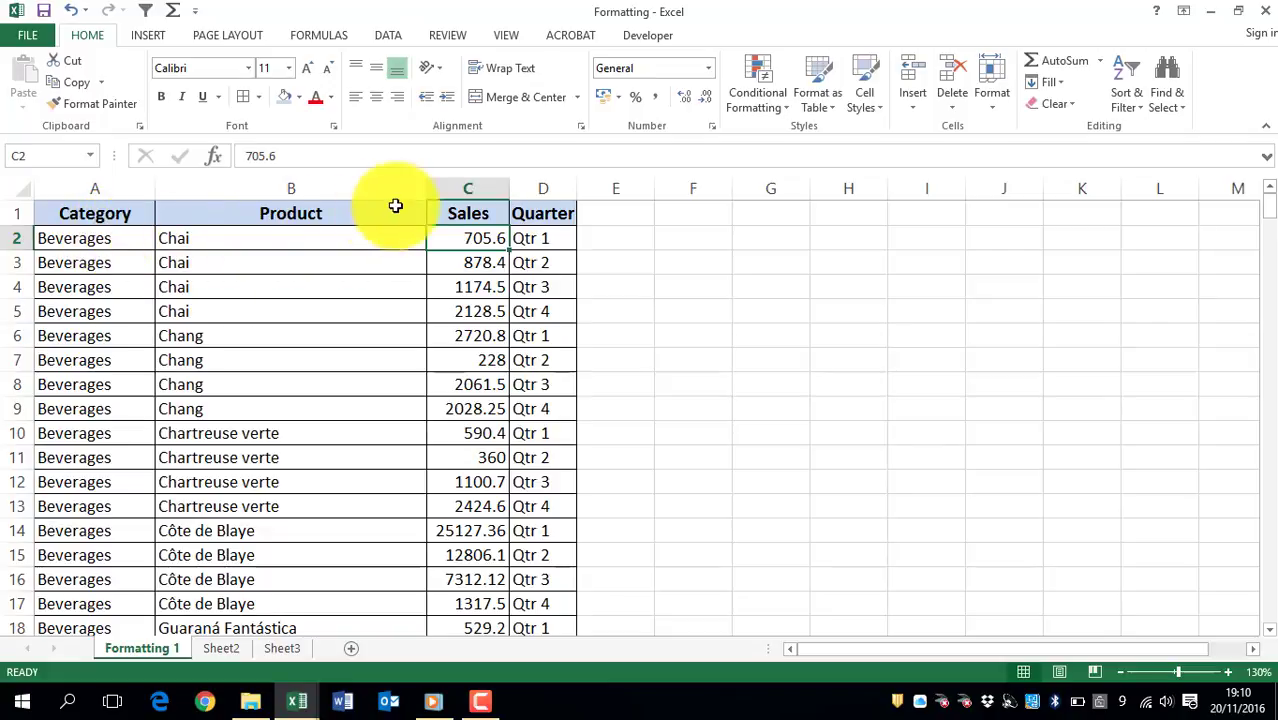
left_click(479, 188)
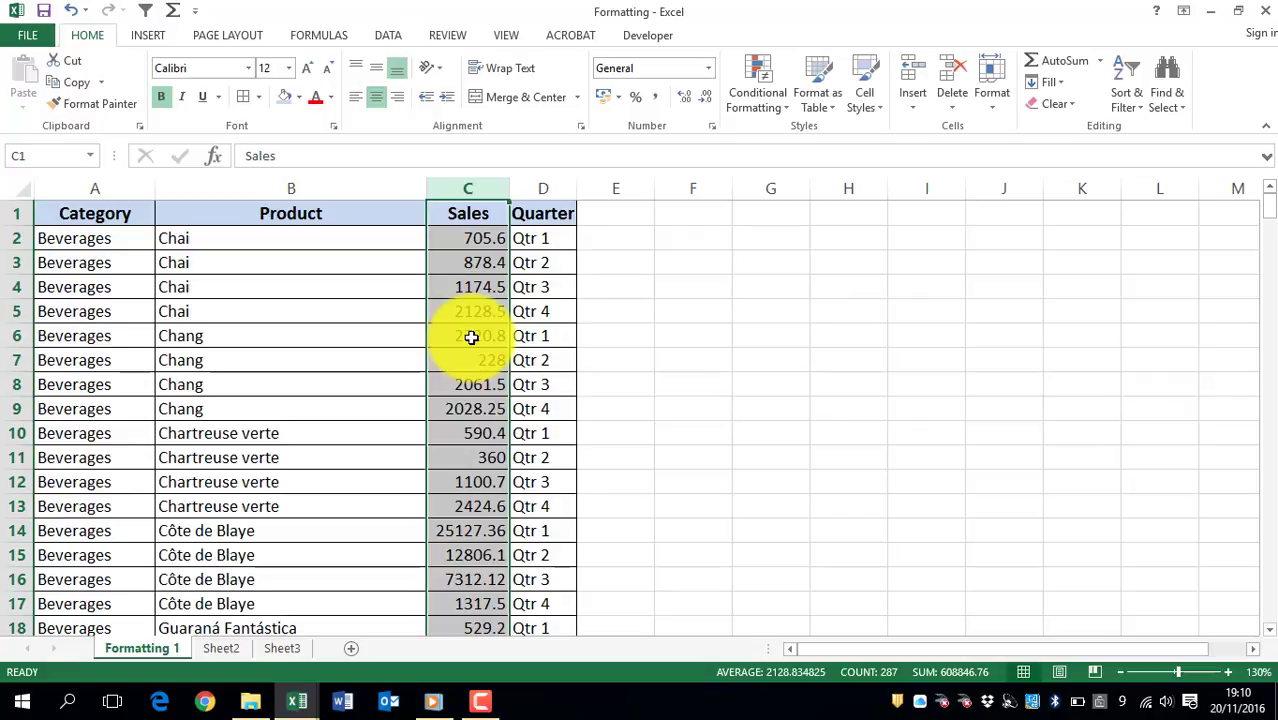
left_click(660, 108)
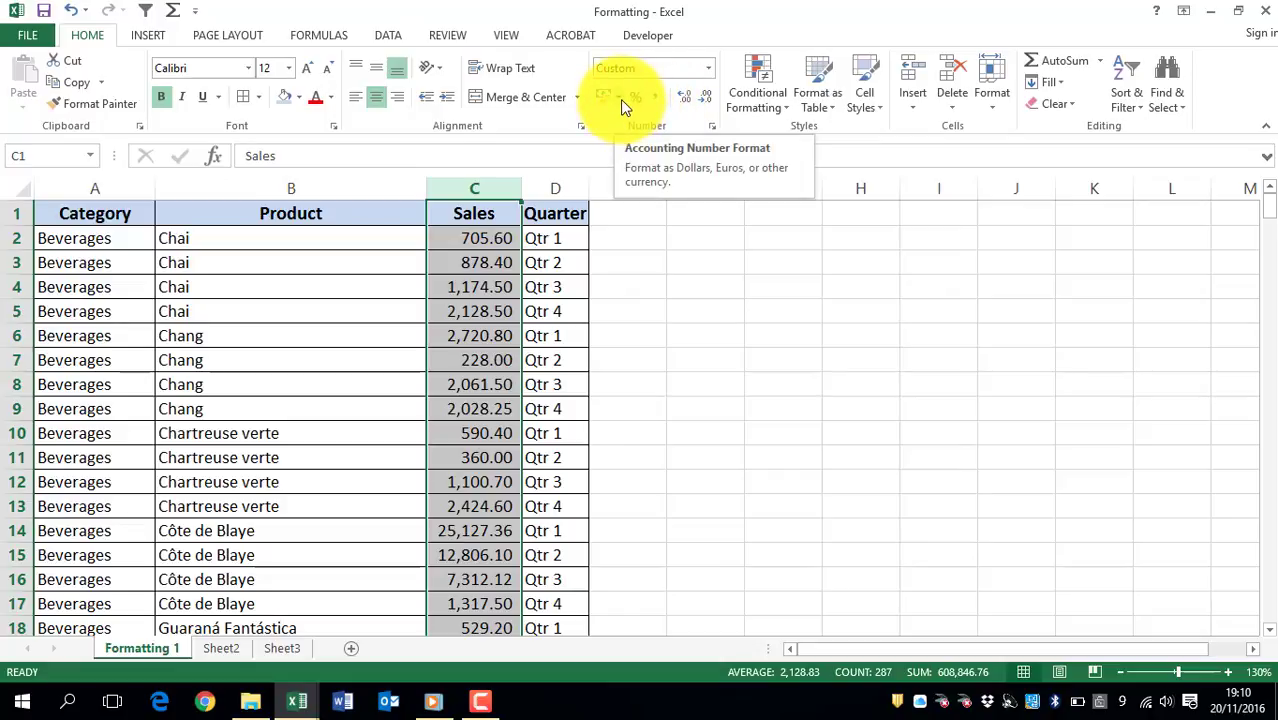
left_click(620, 99)
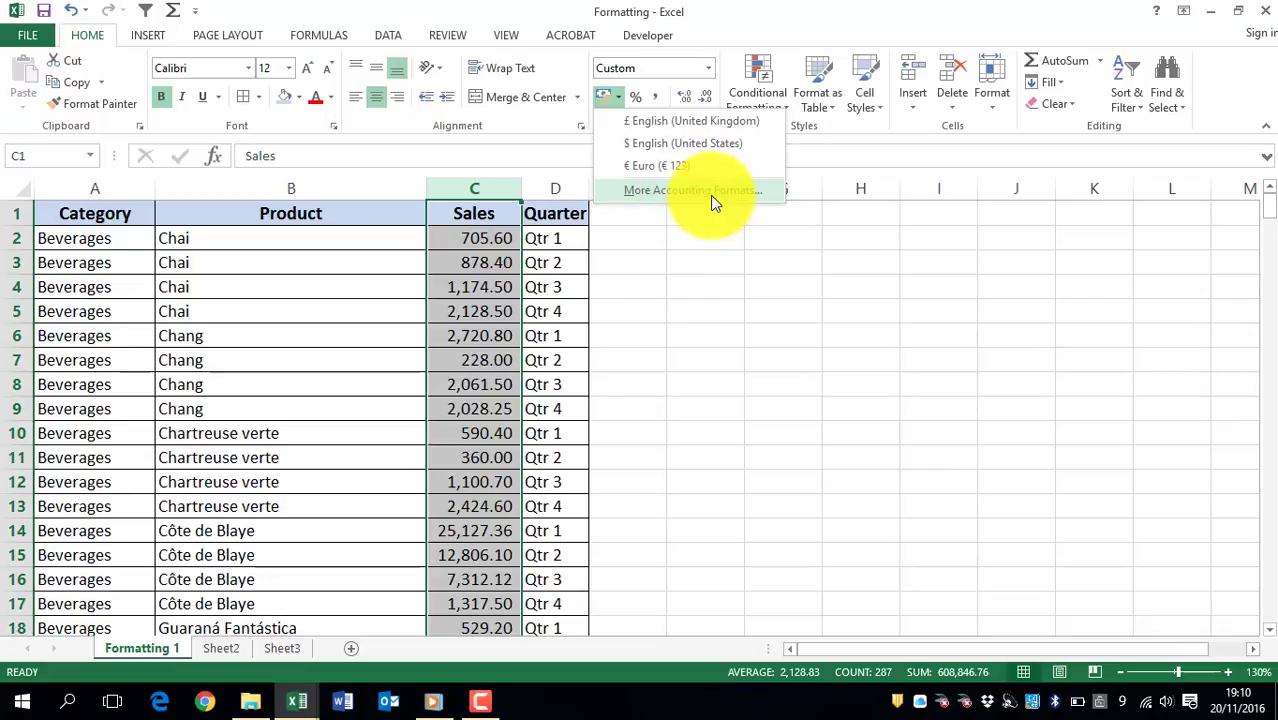
left_click(486, 186)
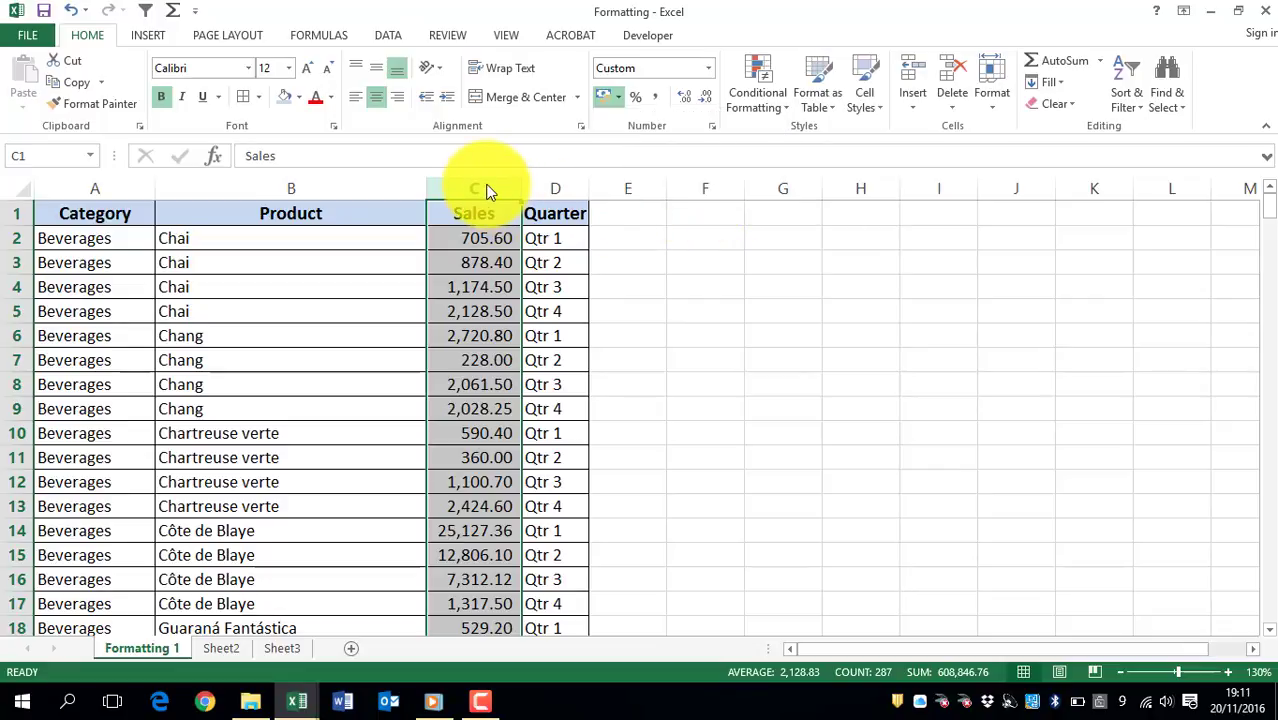
Step: Centre the contents of the Quarter column
left_click(558, 190)
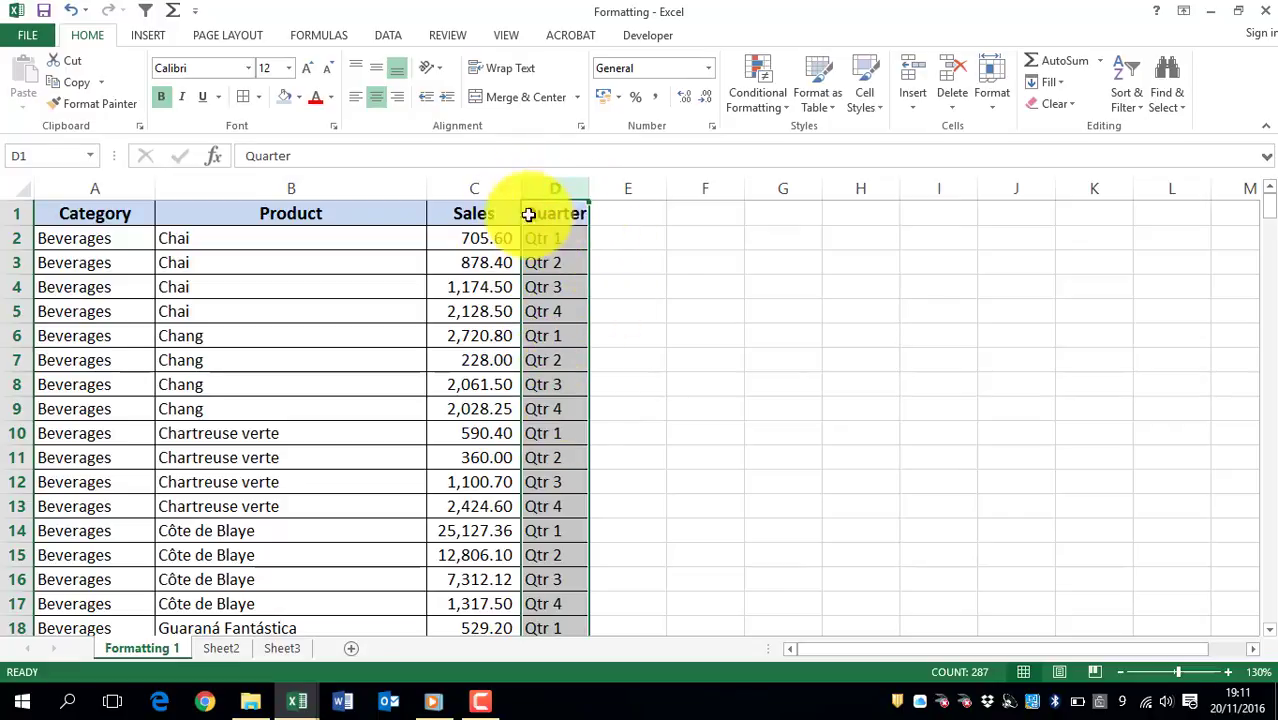
left_click(374, 95)
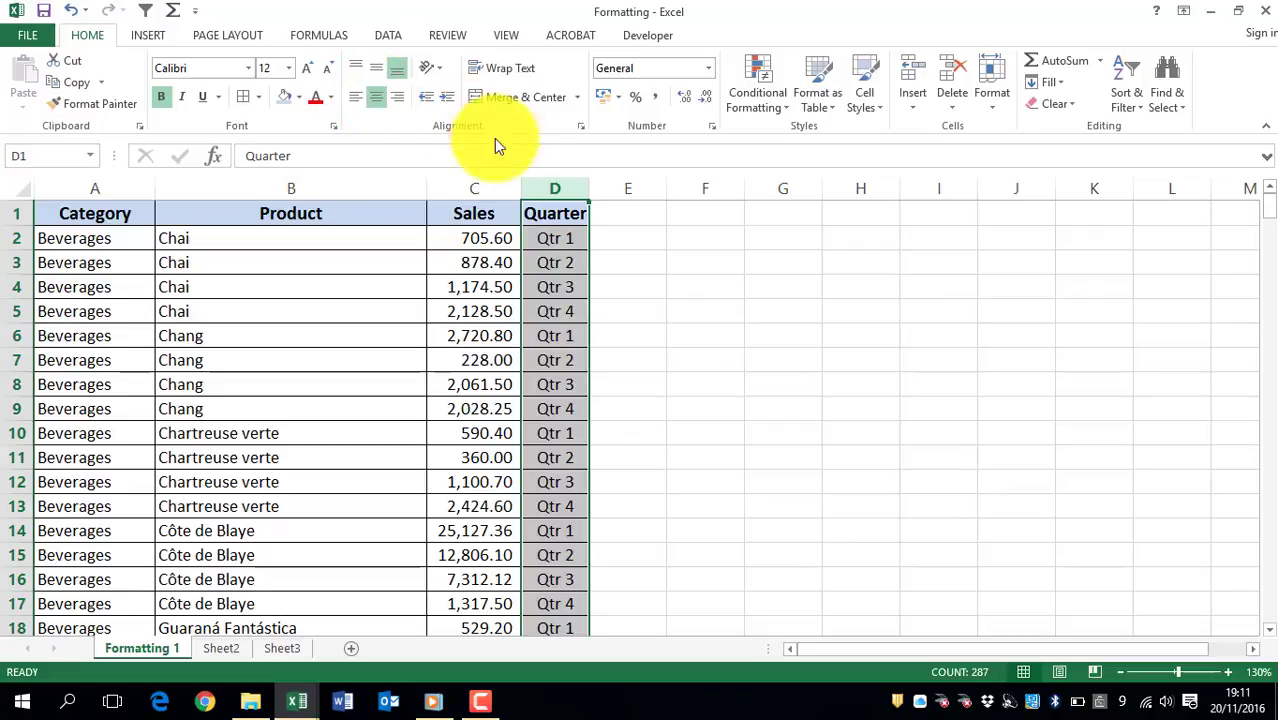
left_click(87, 238)
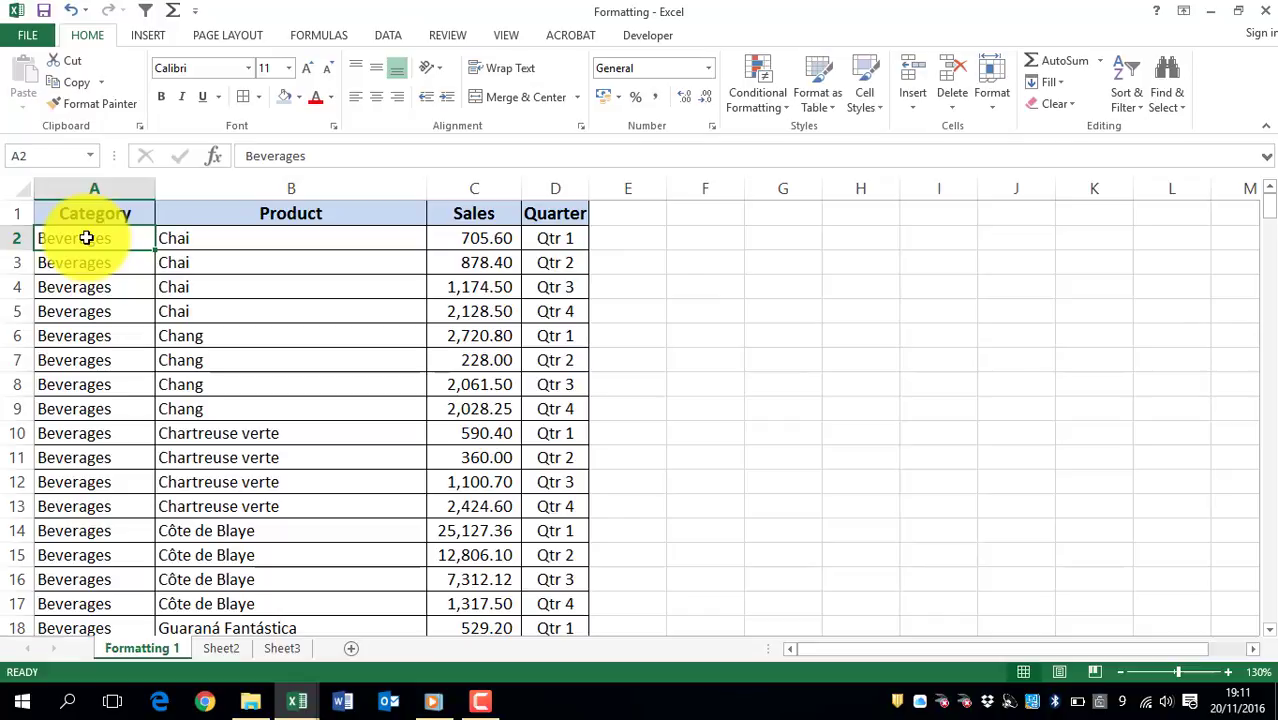
Step: Undo the Quarter centring, Sales number format, header styling and borders, returning the sheet to plain unbordered data
key("ctrl+z")
key("ctrl+z")
key("ctrl+z")
key("ctrl+z")
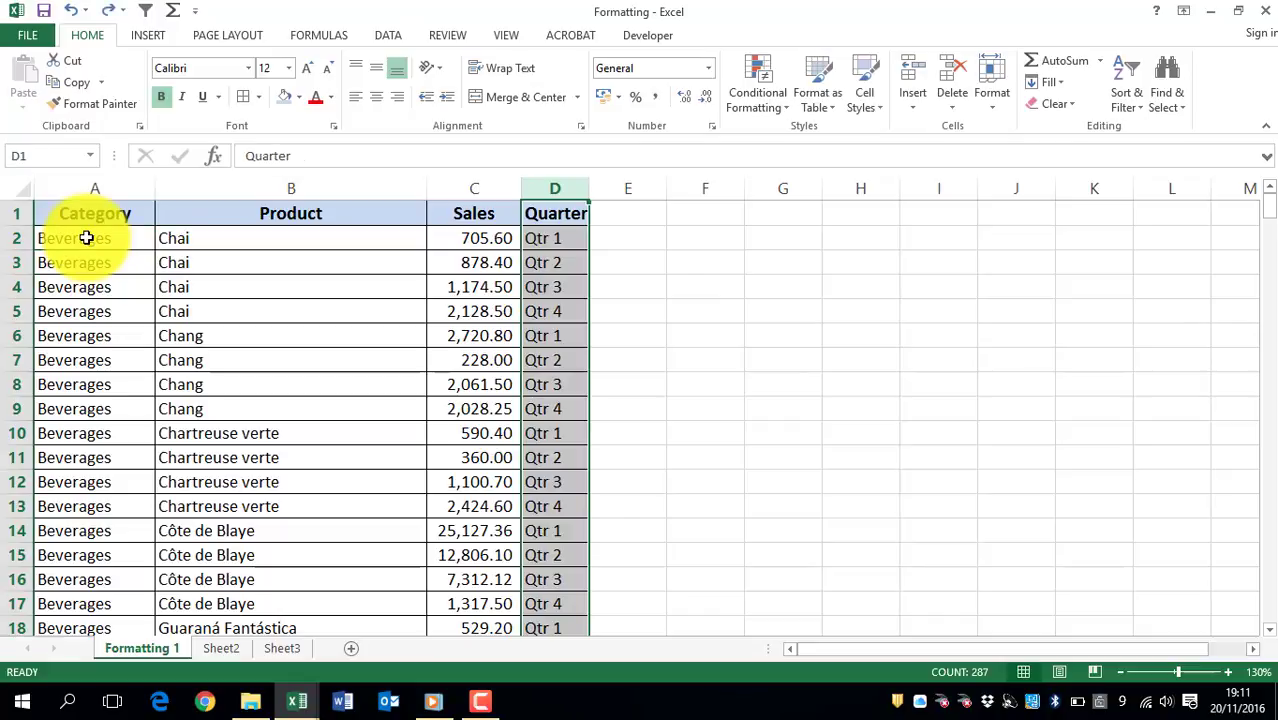
key("ctrl+z")
key("ctrl+z")
key("ctrl+z")
key("ctrl+z")
key("ctrl+z")
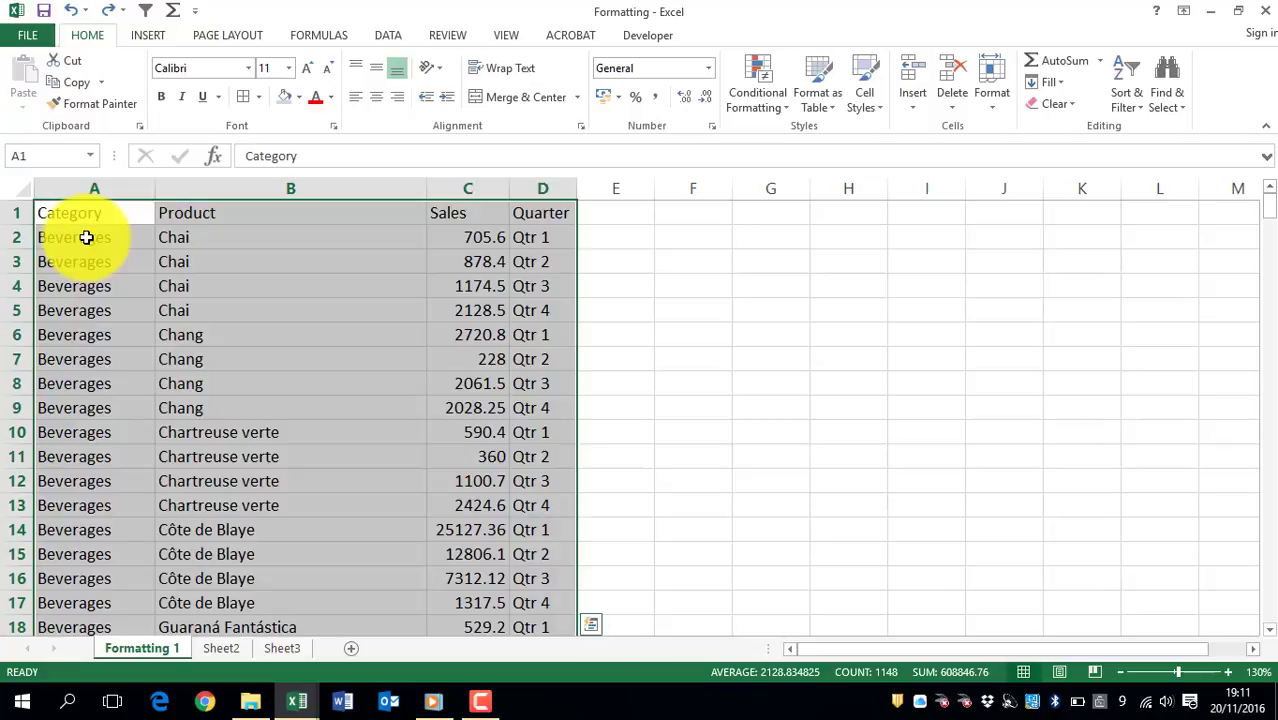
Step: Resize columns A to D to one equal, narrow width
scroll(86, 237, "down", 1, "ctrl")
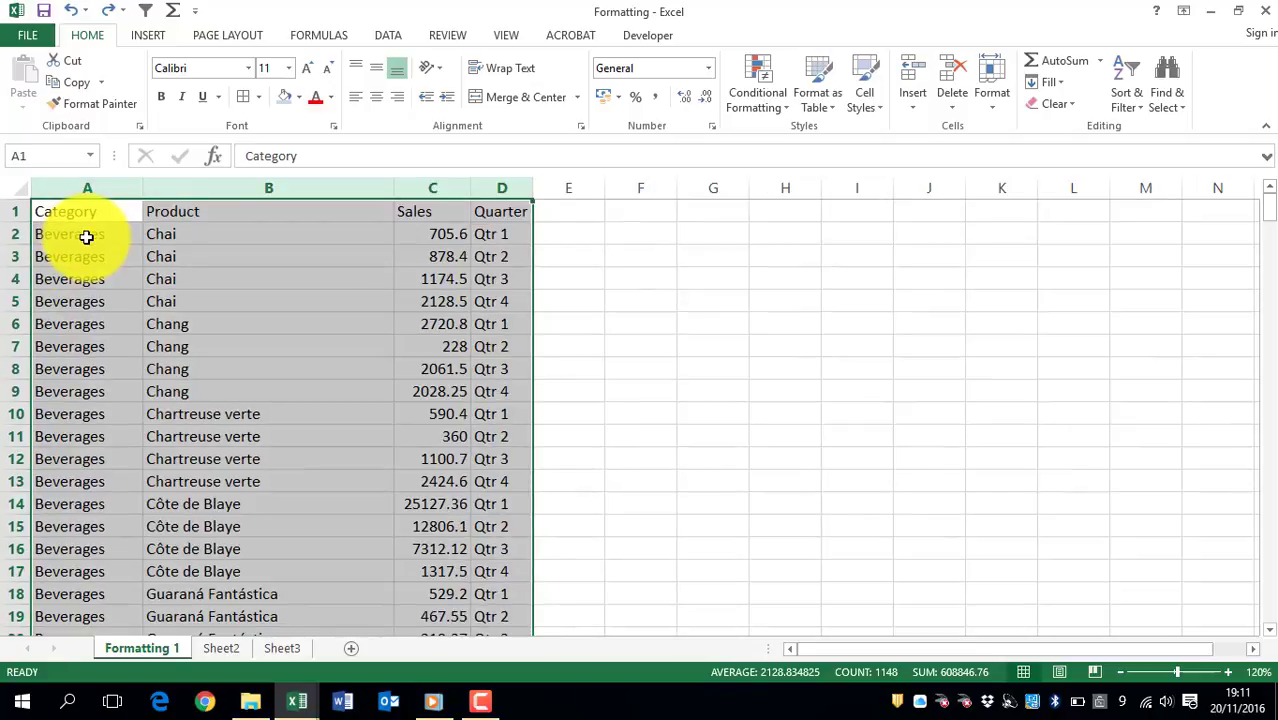
scroll(86, 237, "down", 1, "ctrl")
scroll(86, 237, "down", 1, "ctrl")
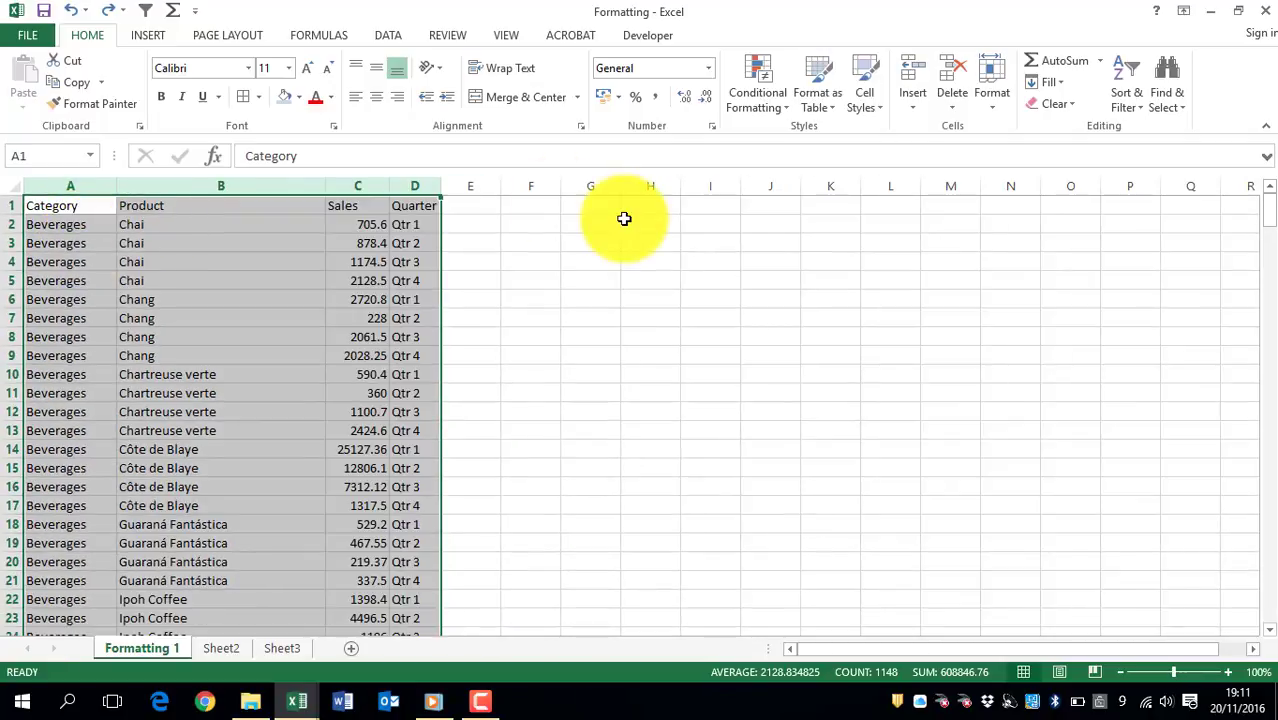
left_click(1229, 673)
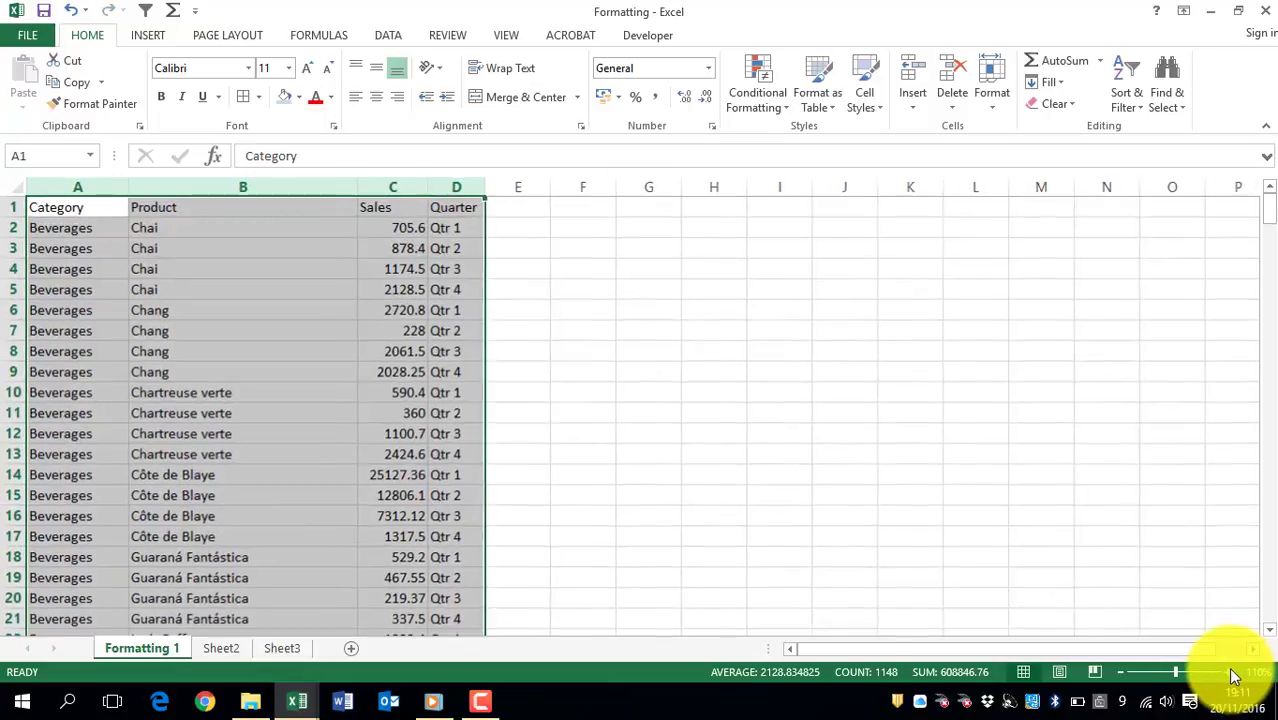
left_click(1229, 673)
left_click(1229, 673)
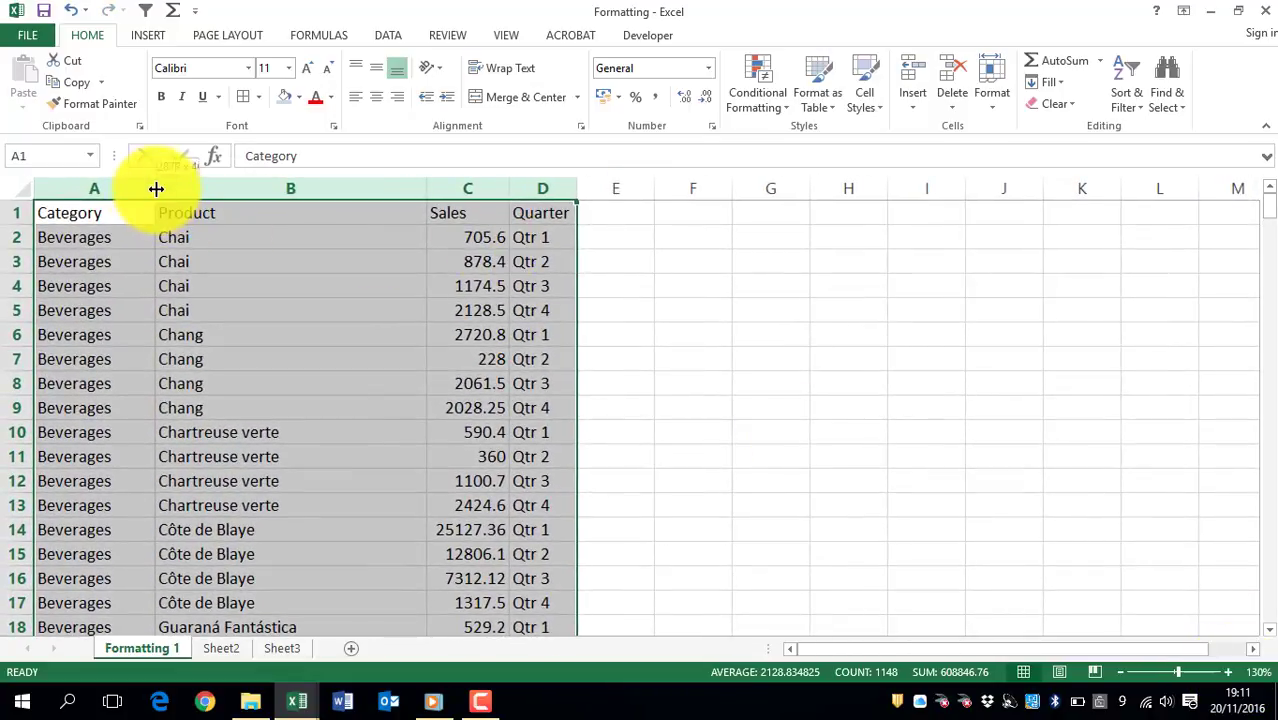
mouse_move(156, 189)
left_mouse_down()
mouse_move(94, 197)
mouse_move(164, 188)
left_mouse_up()
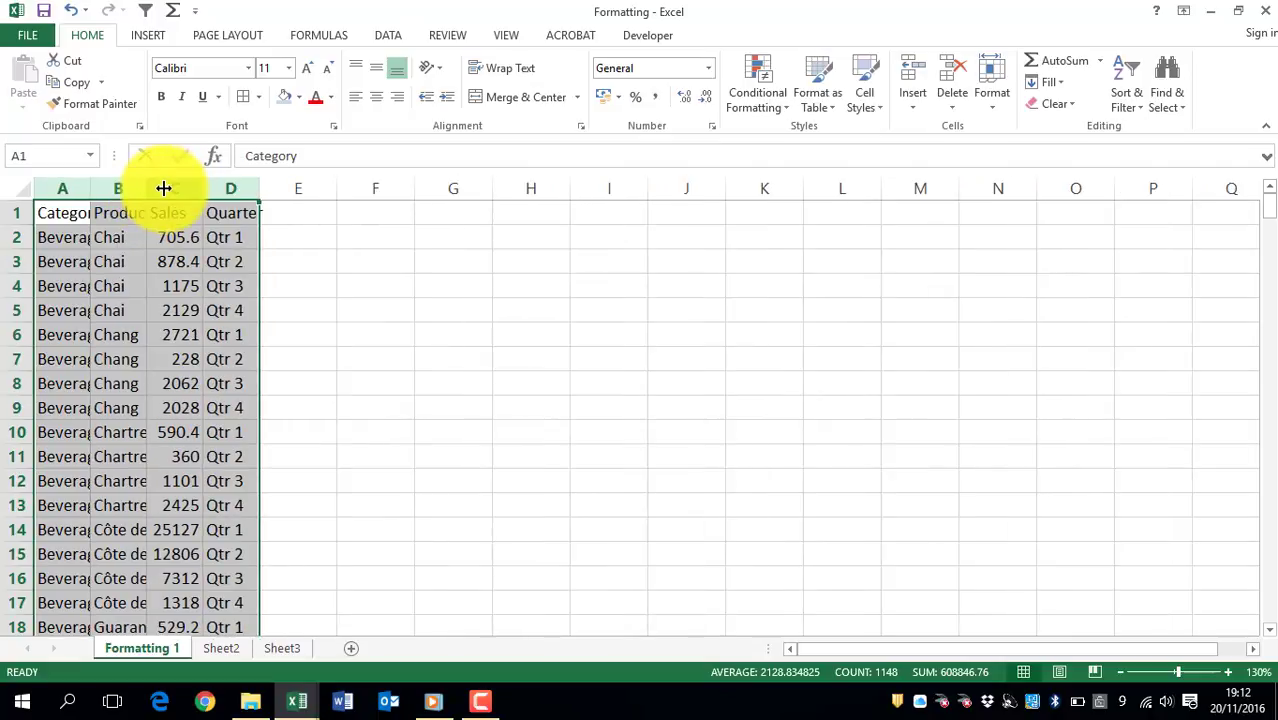
left_click(59, 213)
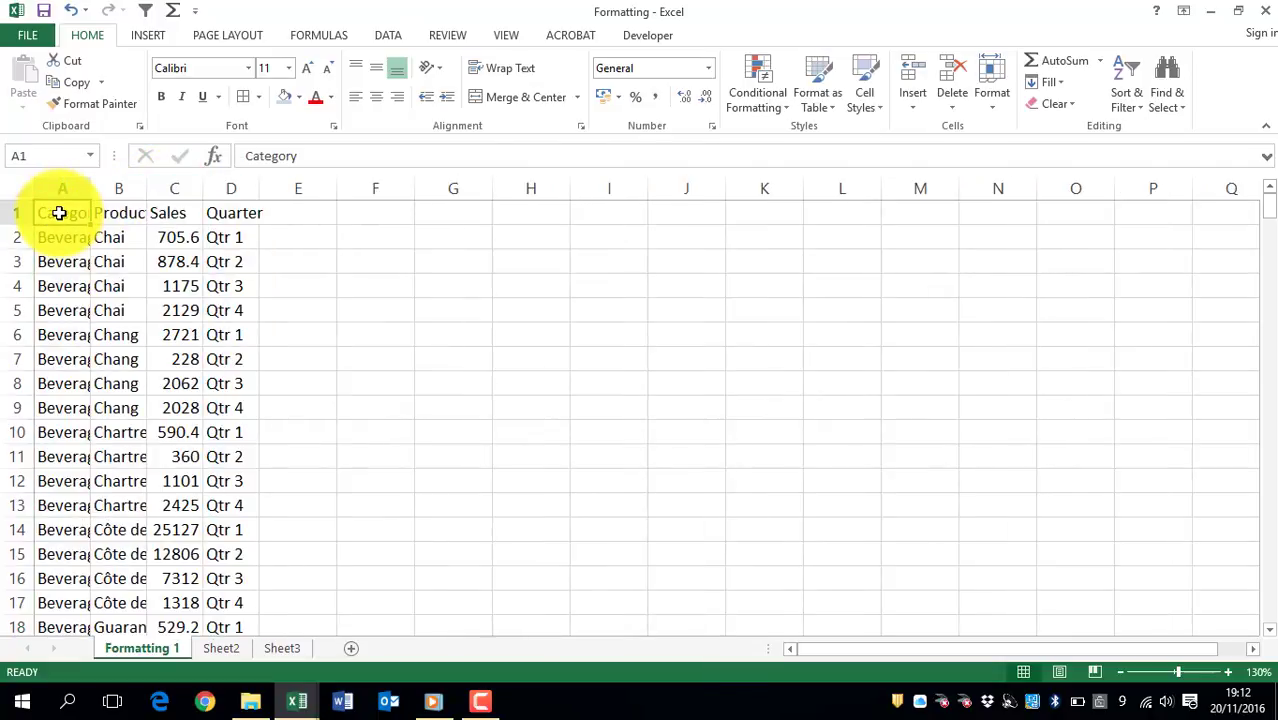
left_click(134, 399)
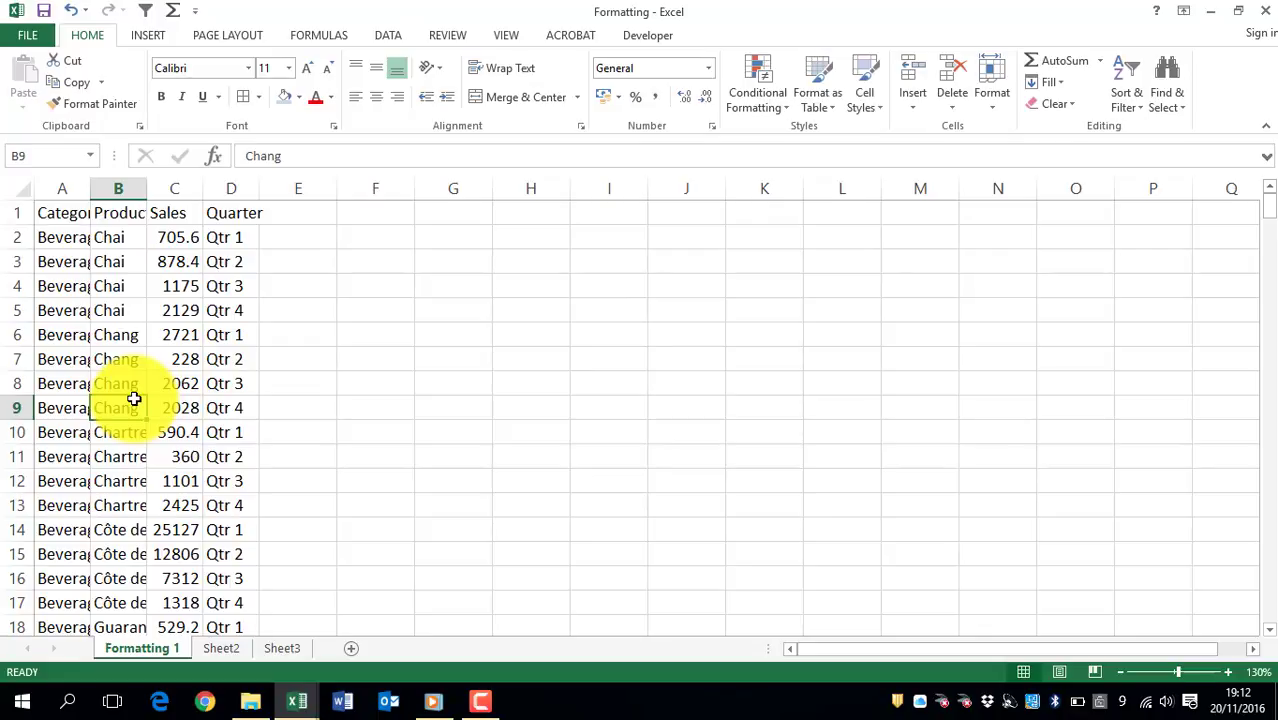
left_click(393, 289)
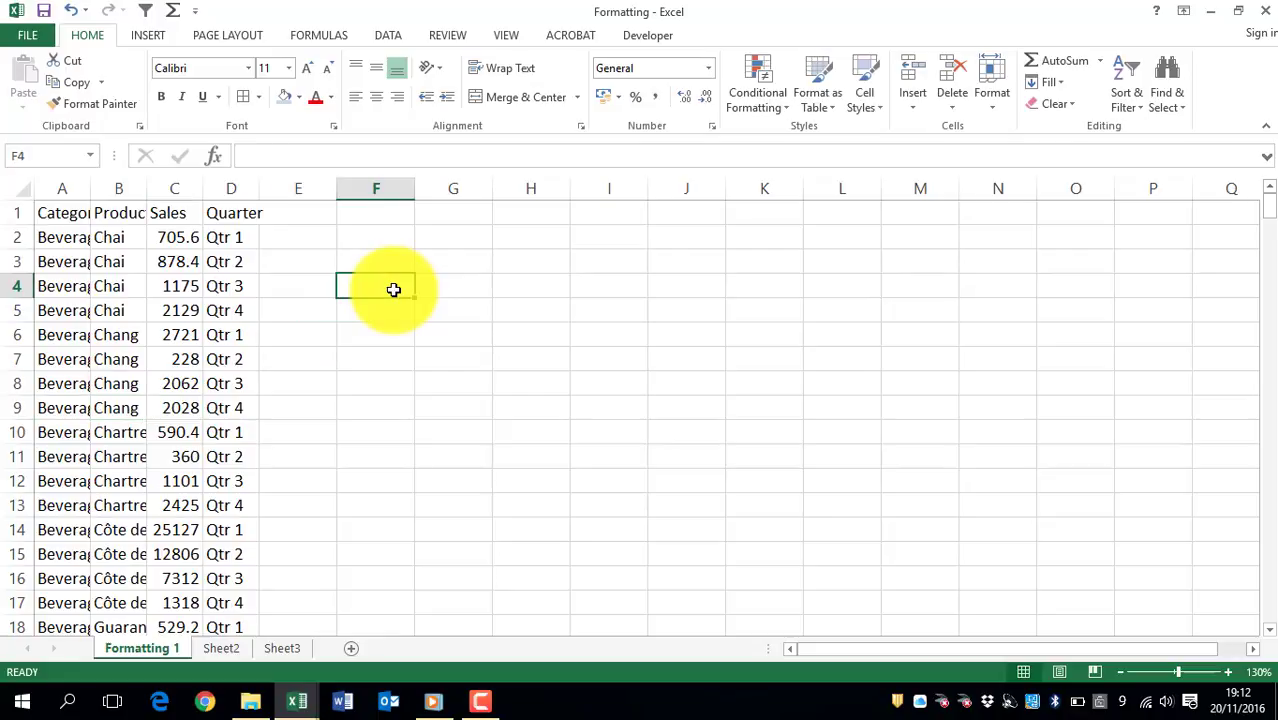
left_click(558, 288)
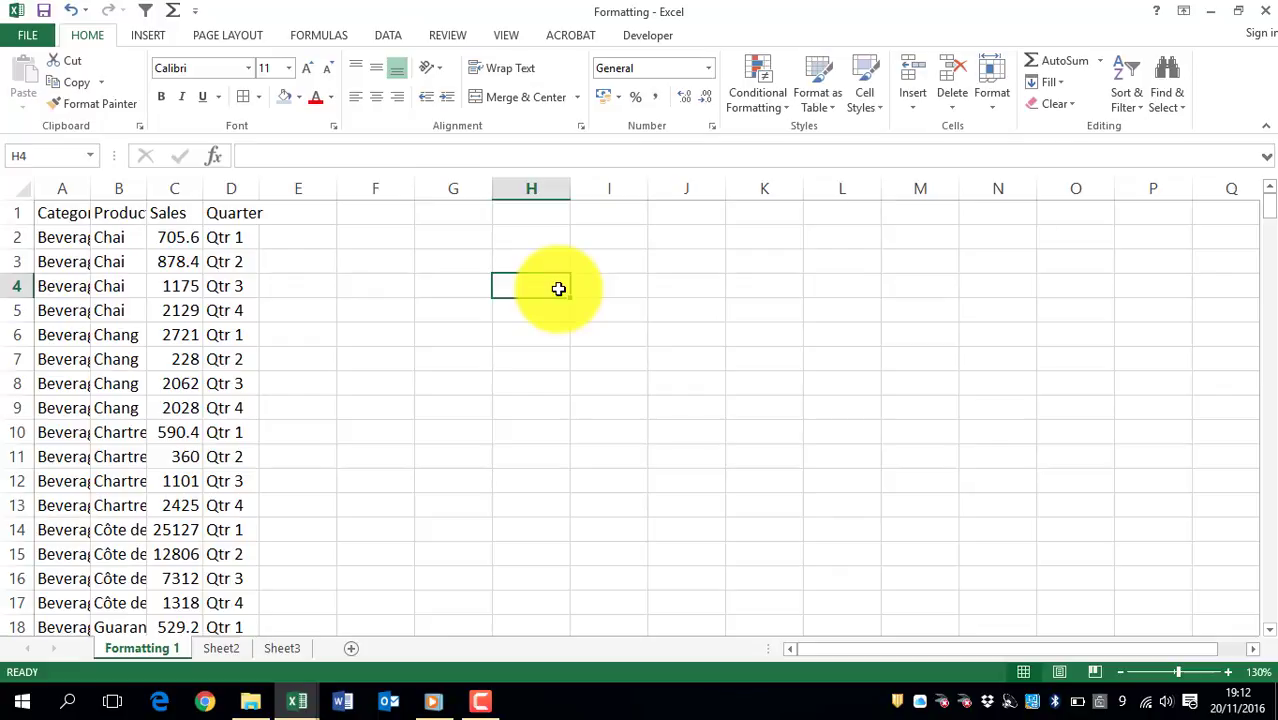
left_click(65, 310)
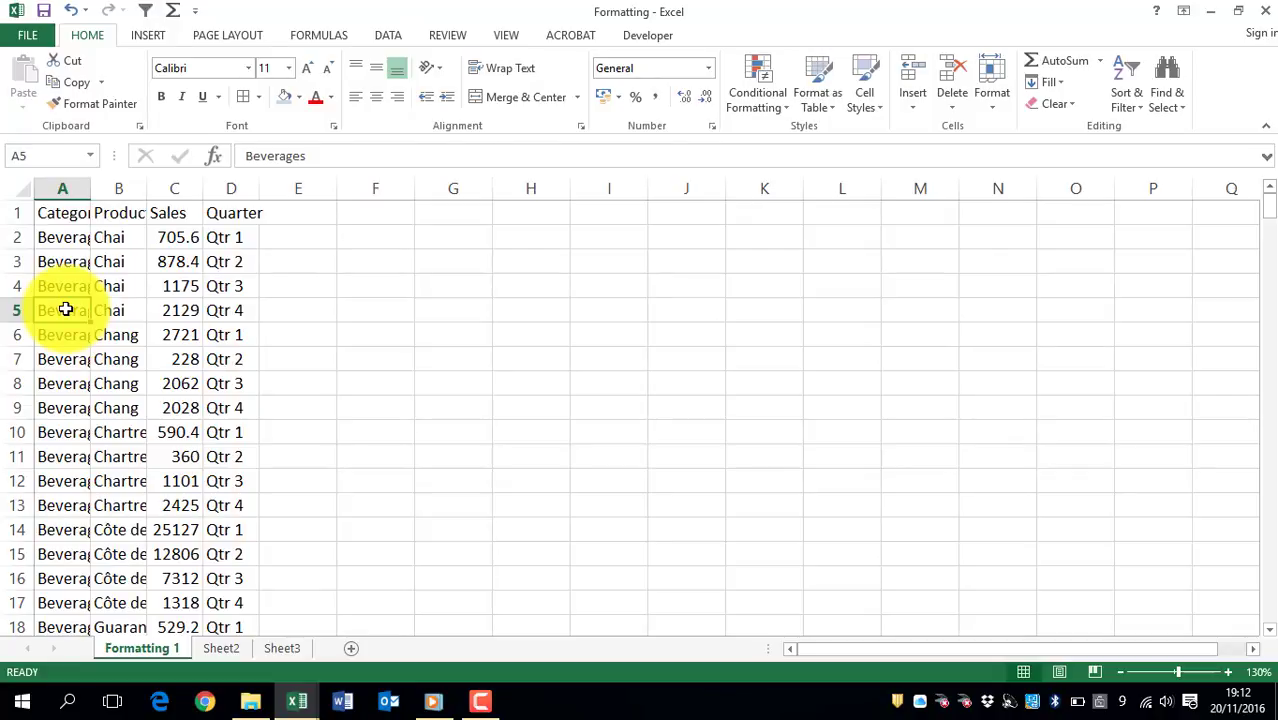
Step: Convert the data range A1:D287 into a table that has headers
left_click(178, 364)
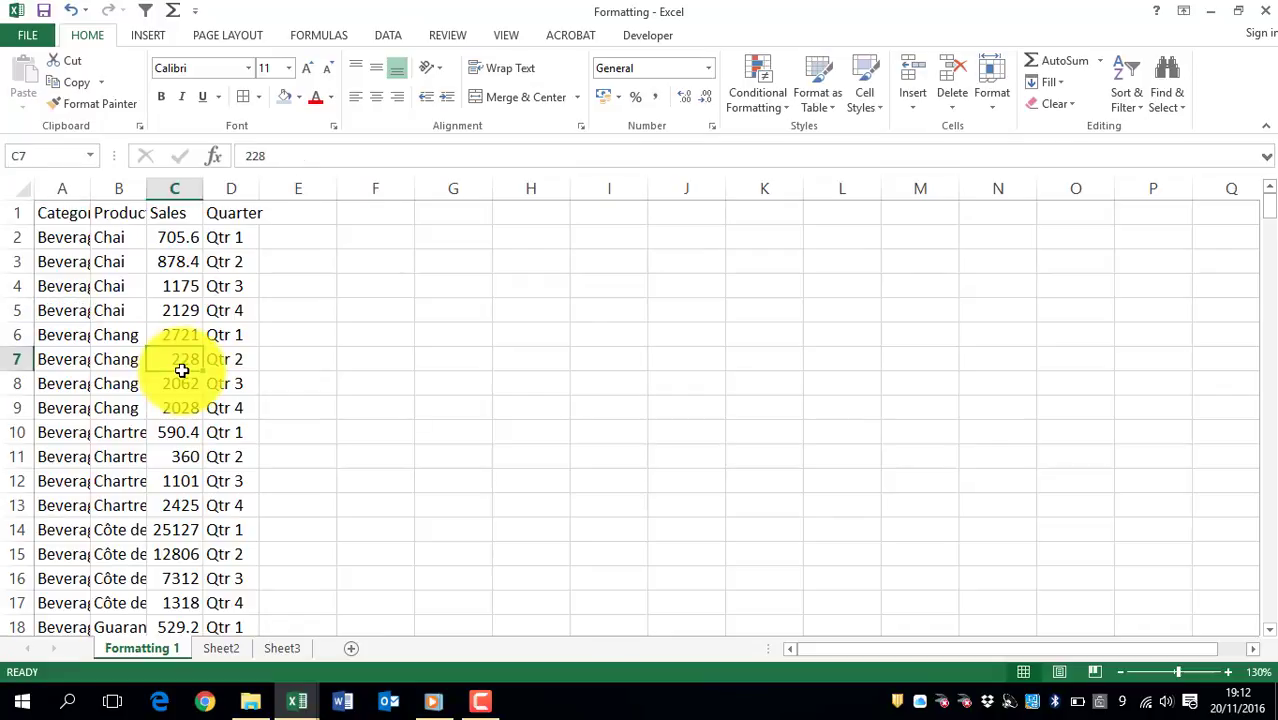
left_click(153, 38)
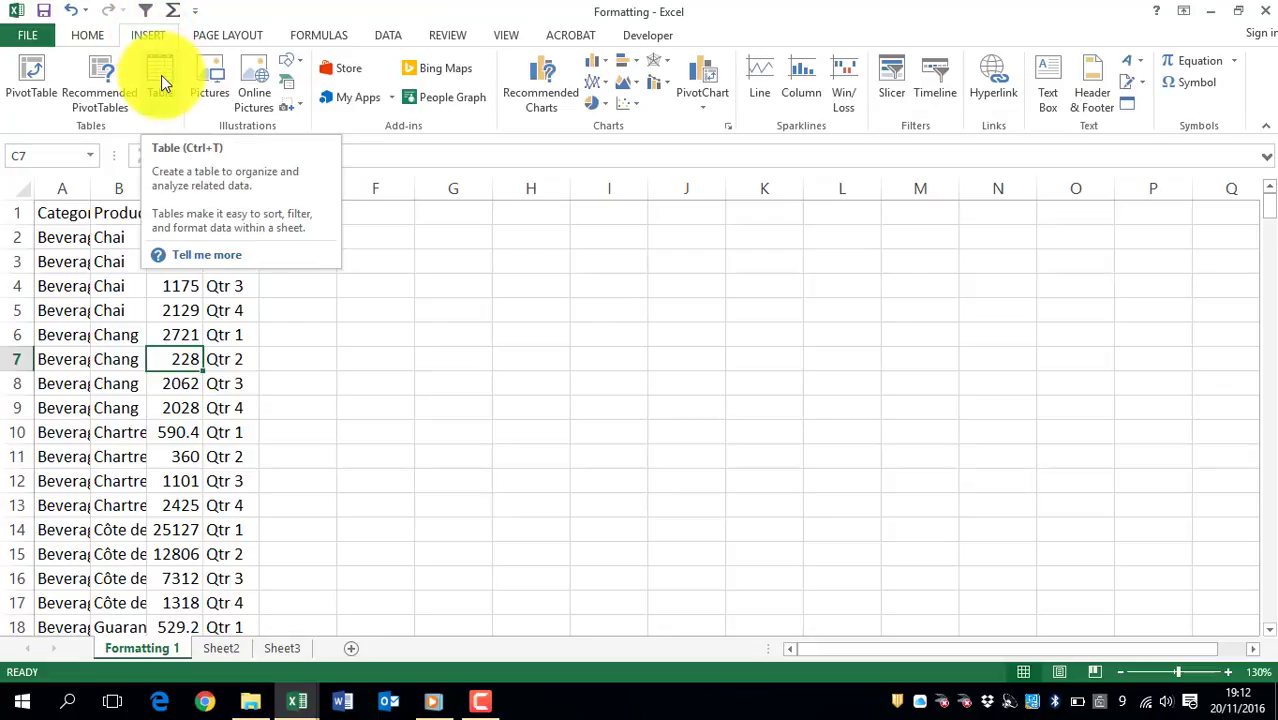
left_click(161, 75)
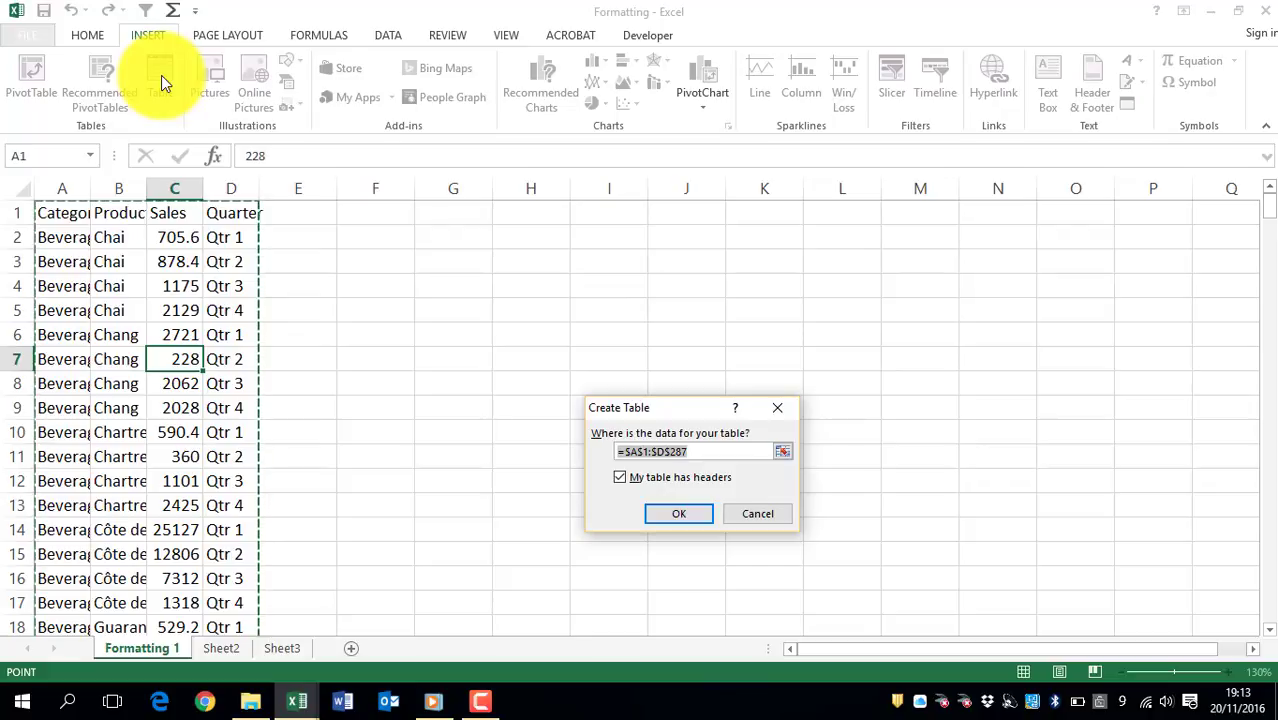
left_click_drag(623, 408, 488, 240)
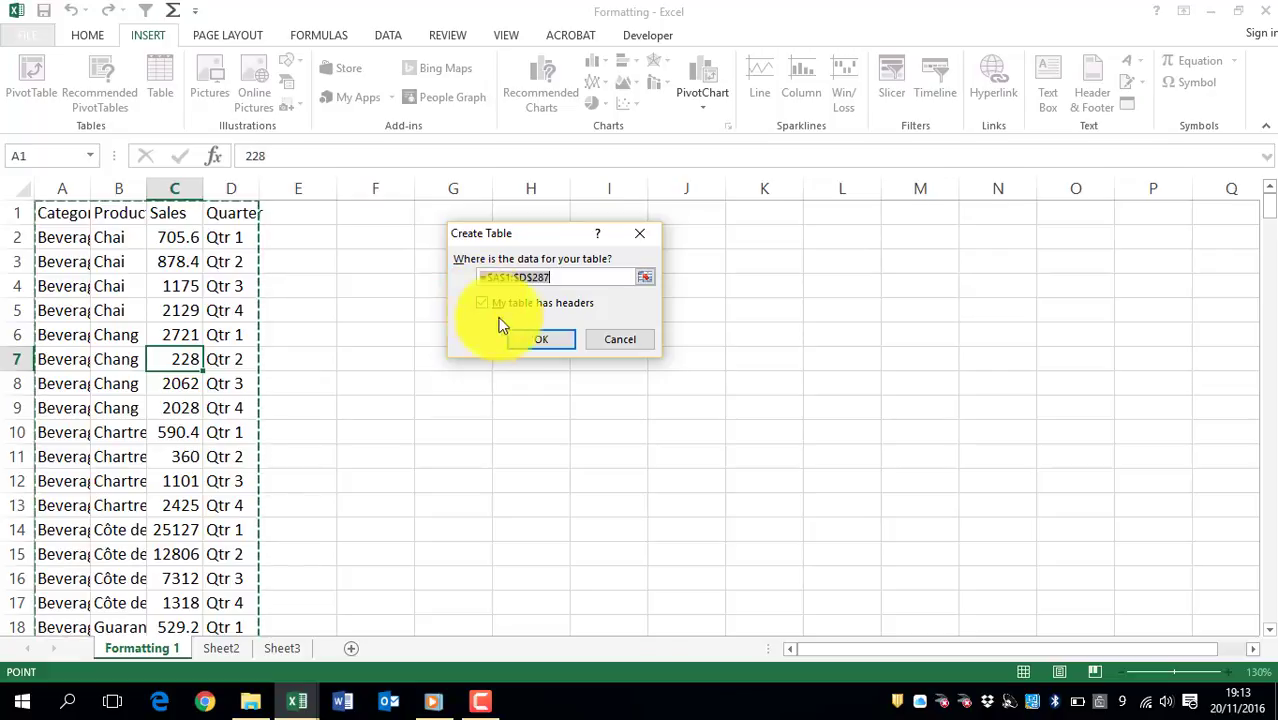
left_click(533, 339)
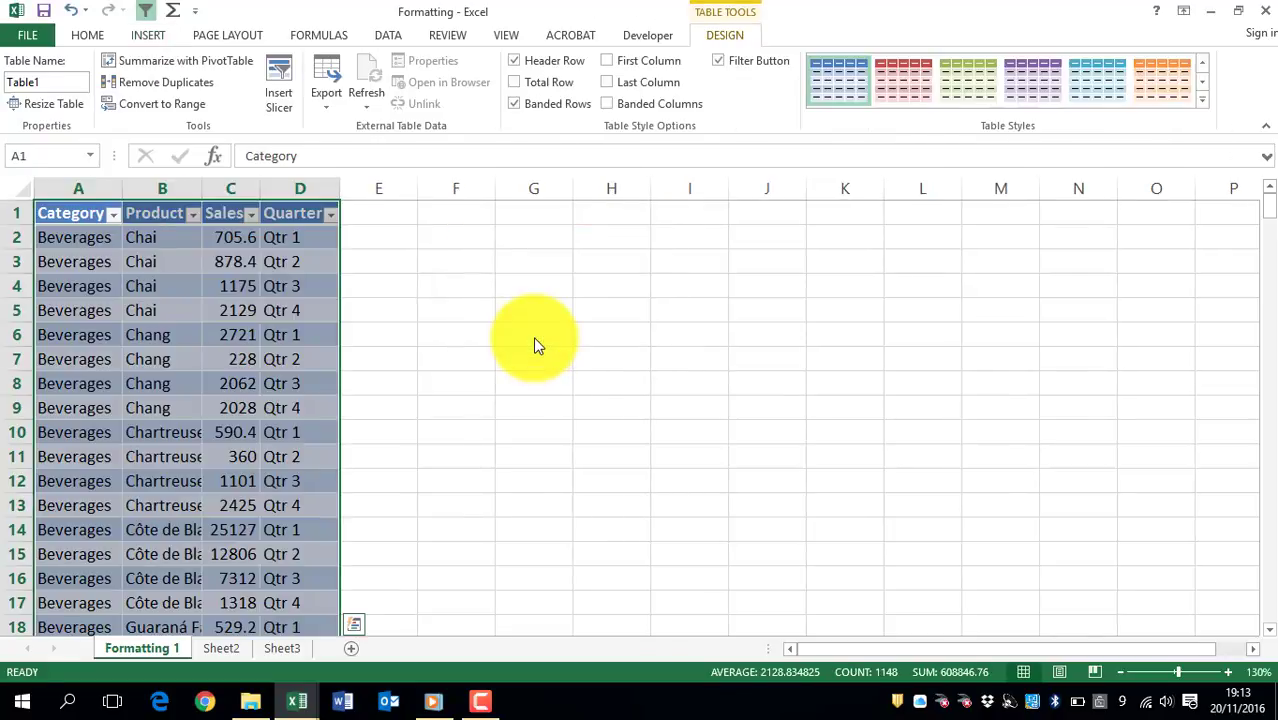
left_click(62, 237)
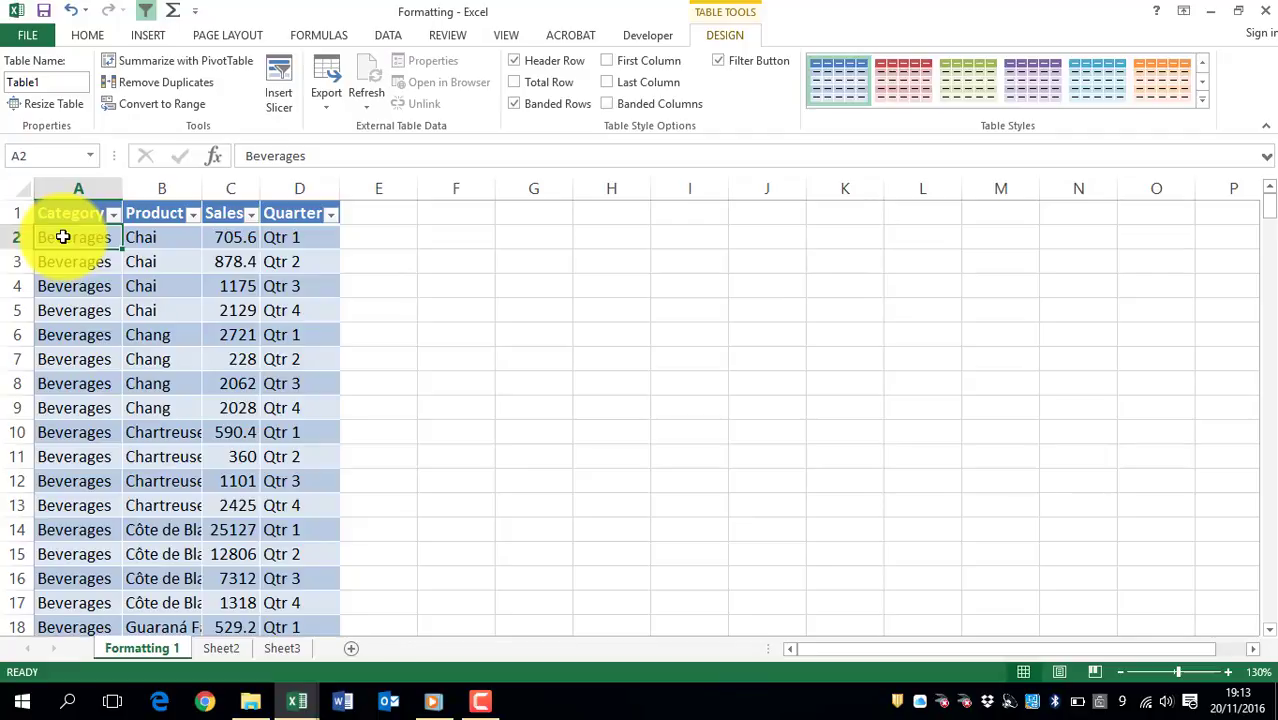
left_click(67, 262)
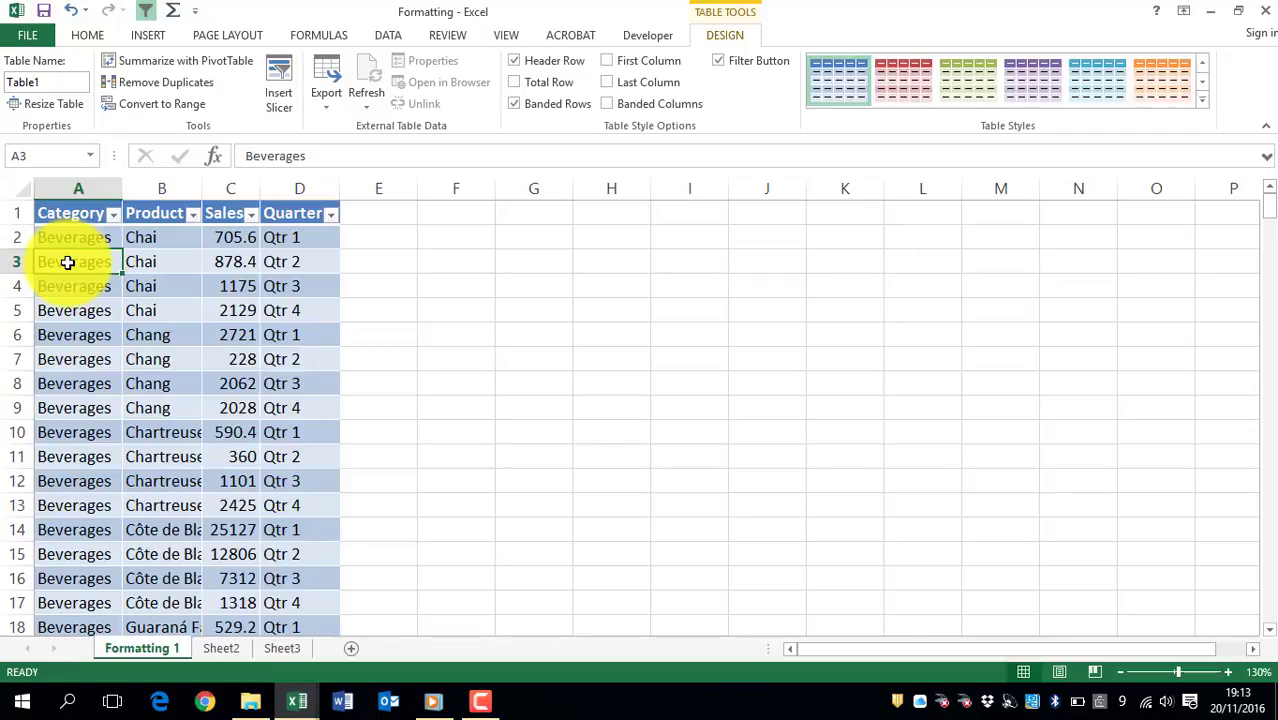
left_click(555, 256)
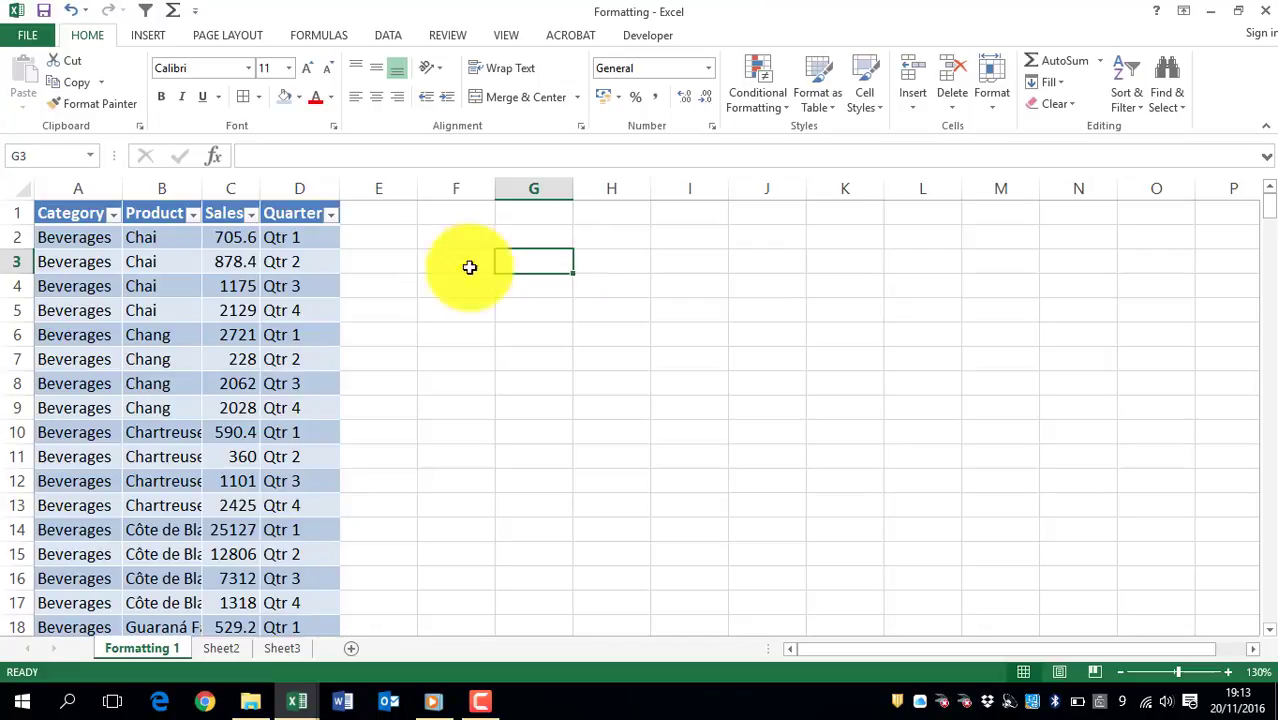
left_click(89, 265)
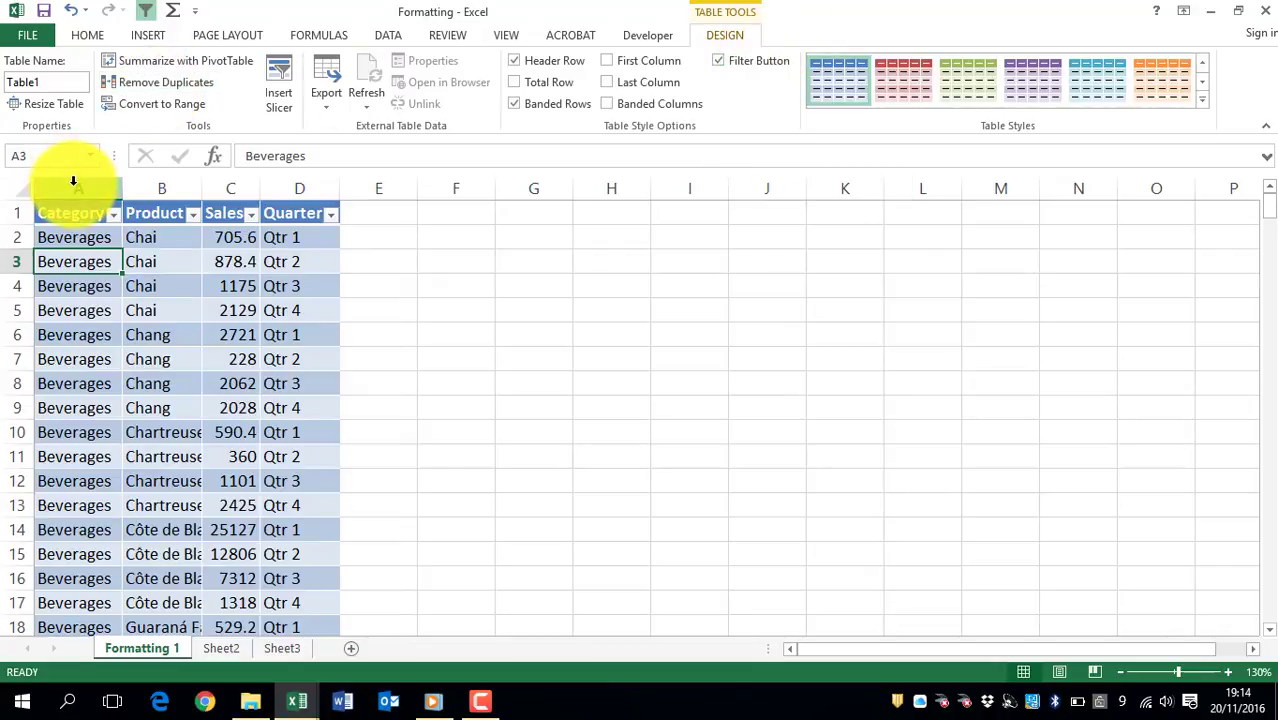
Step: AutoFit the widths of table columns A to D and apply the Comma Style to the Sales column
left_click_drag(73, 181, 334, 181)
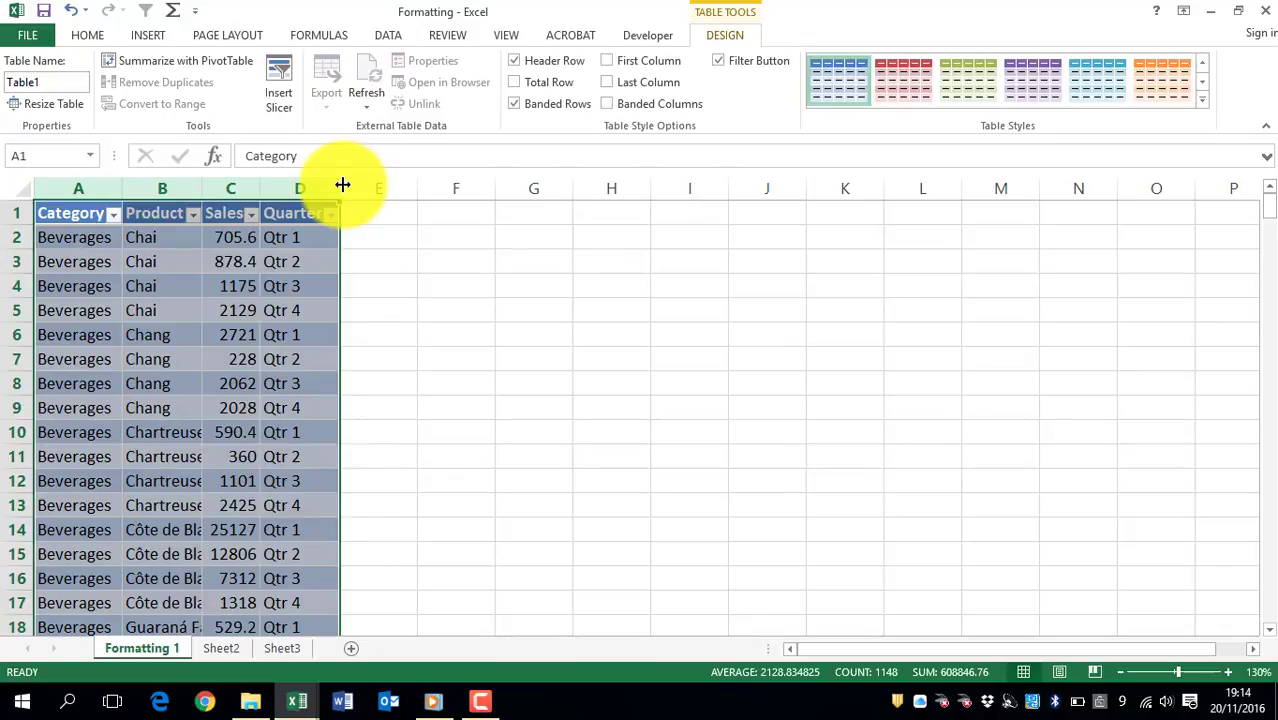
double_click(342, 185)
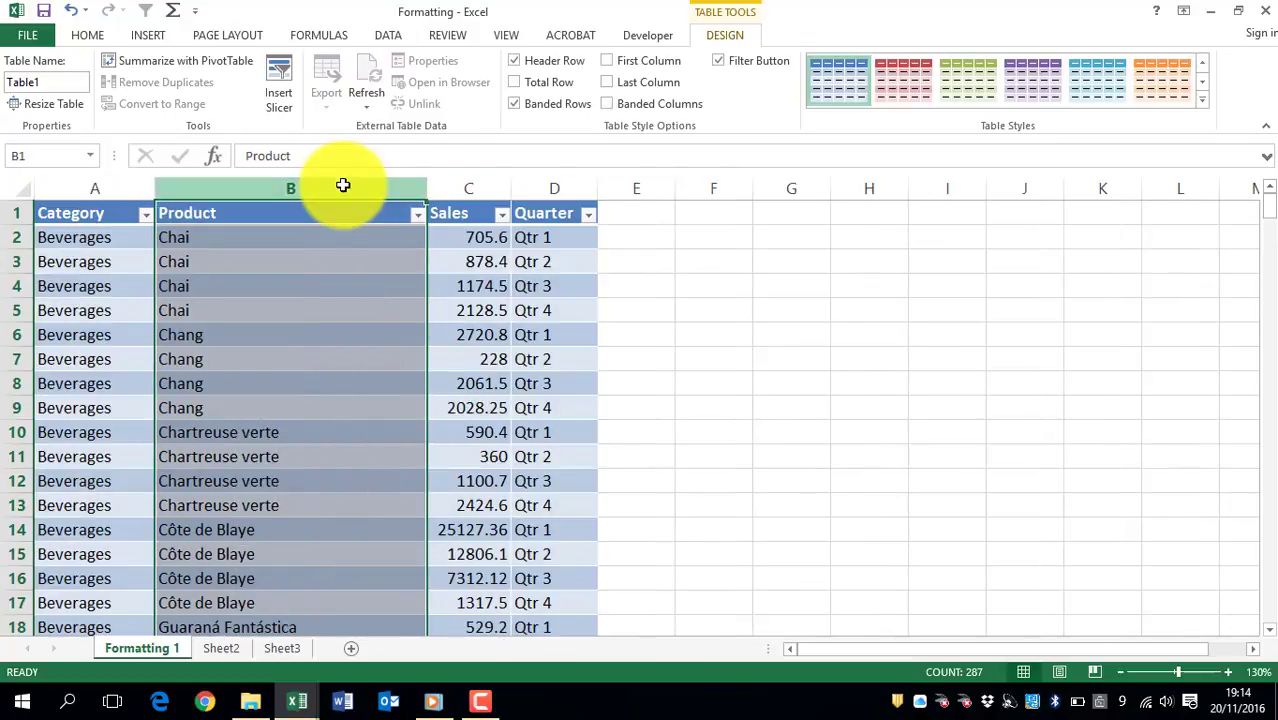
left_click(475, 186)
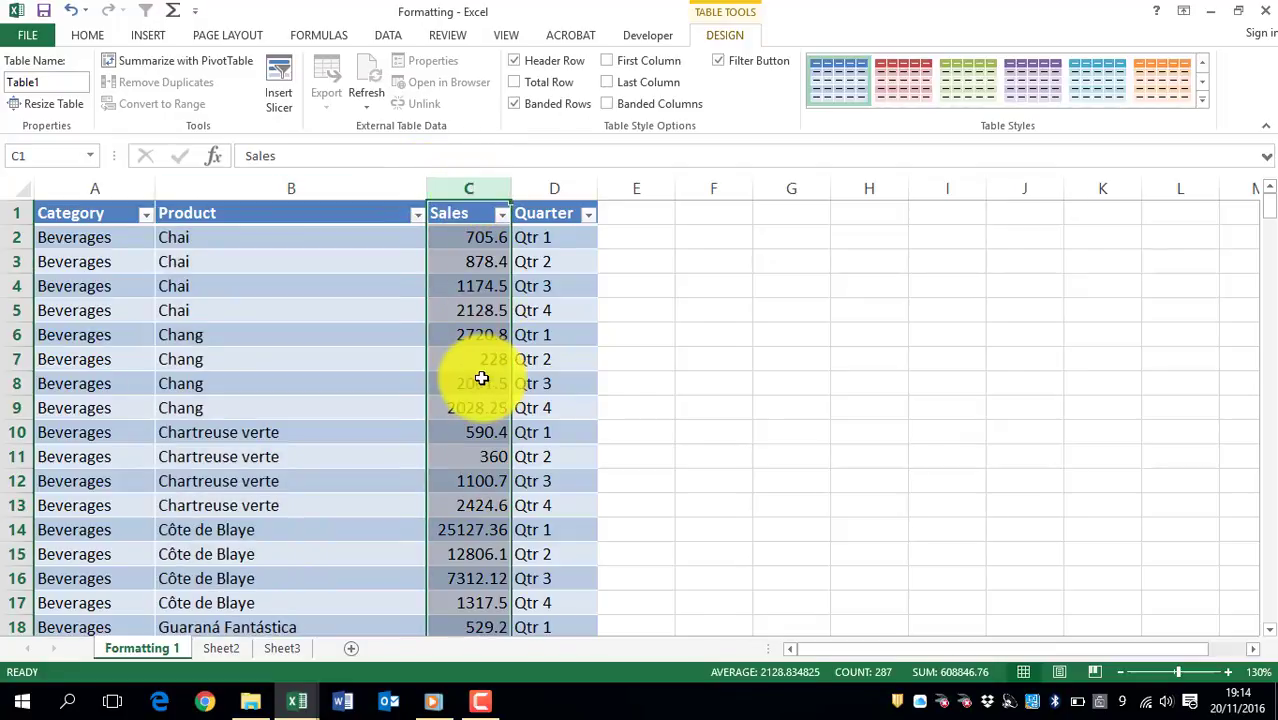
left_click(86, 35)
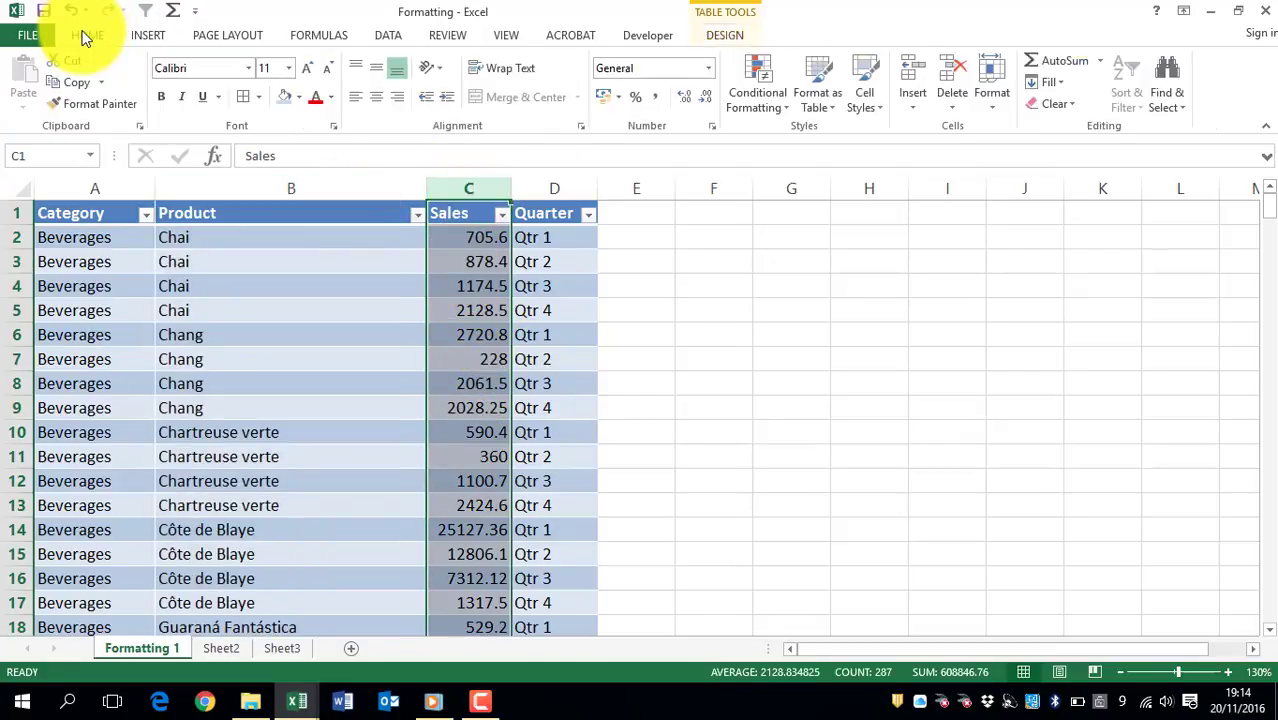
left_click(655, 100)
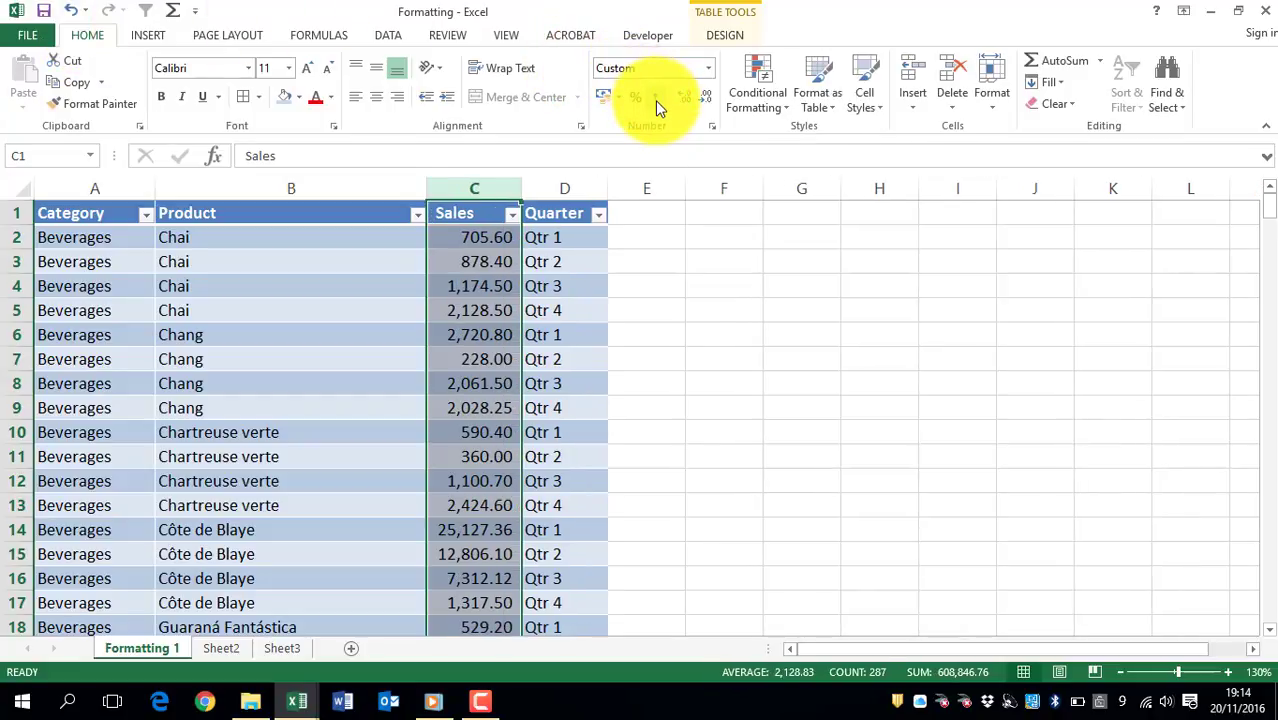
Step: Switch the table's Header Row option off and back on, and add a Total Row
left_click(100, 214)
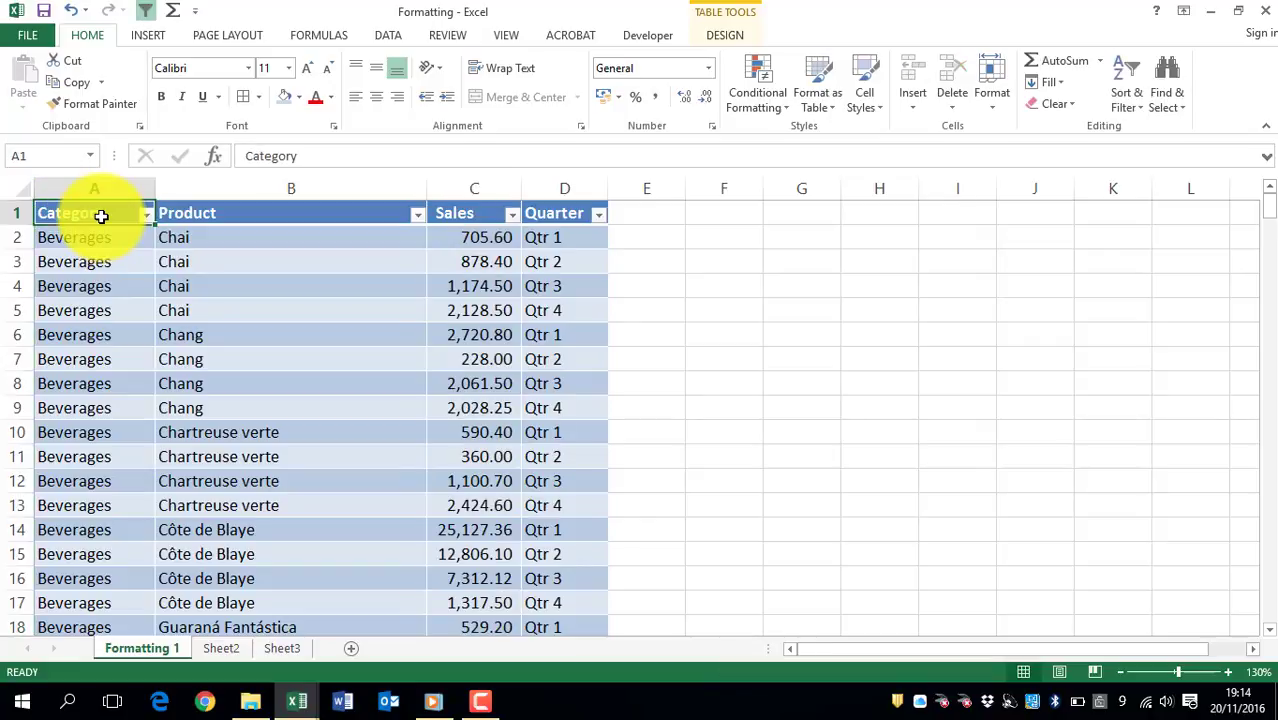
left_click(734, 35)
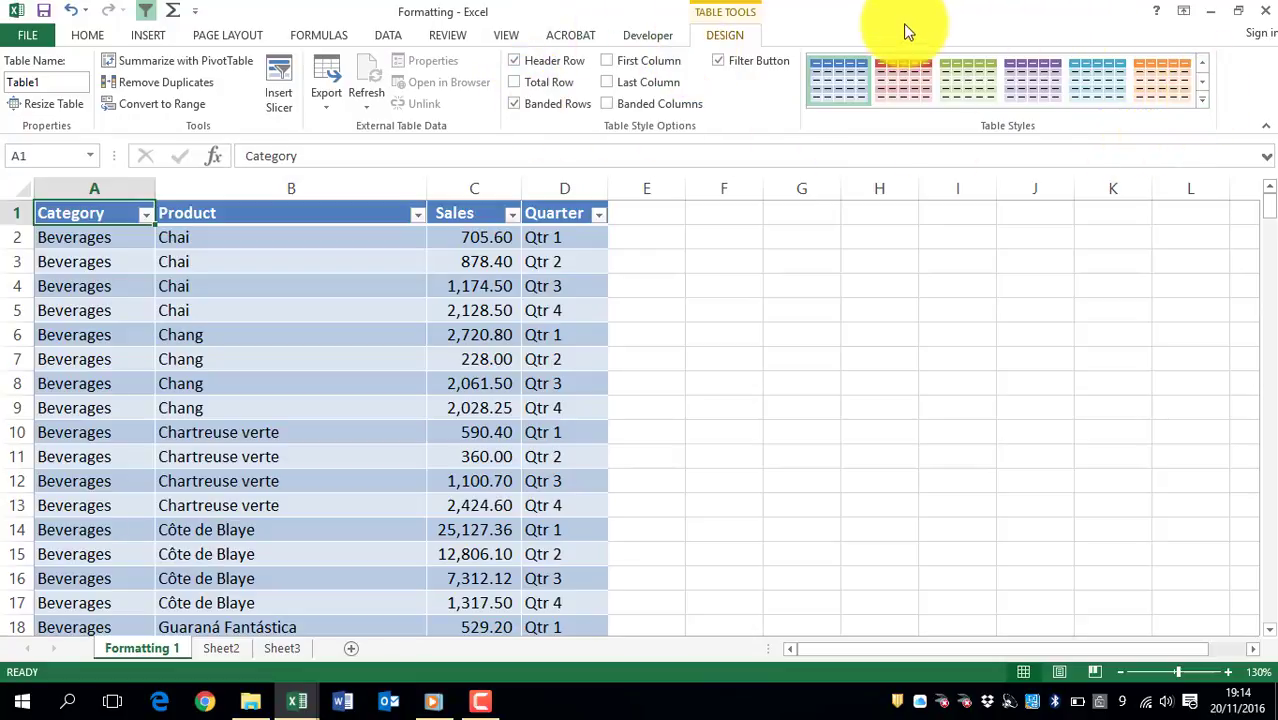
left_click(515, 62)
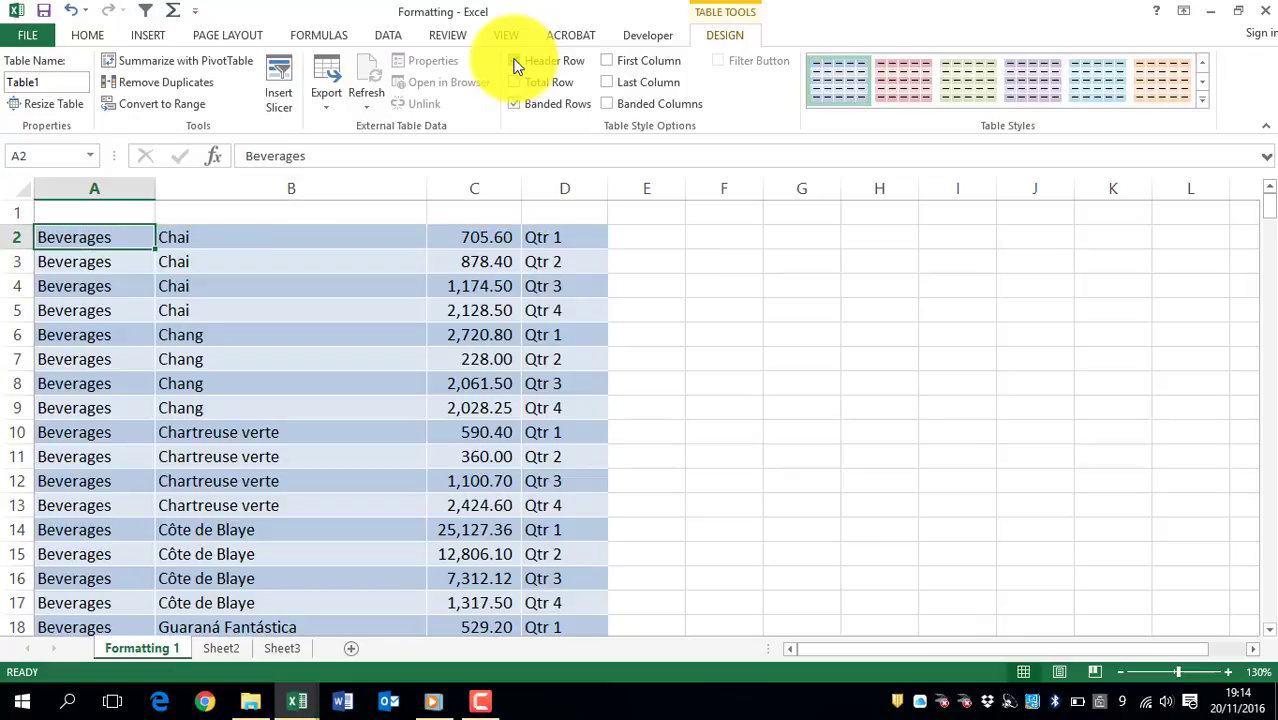
left_click(515, 62)
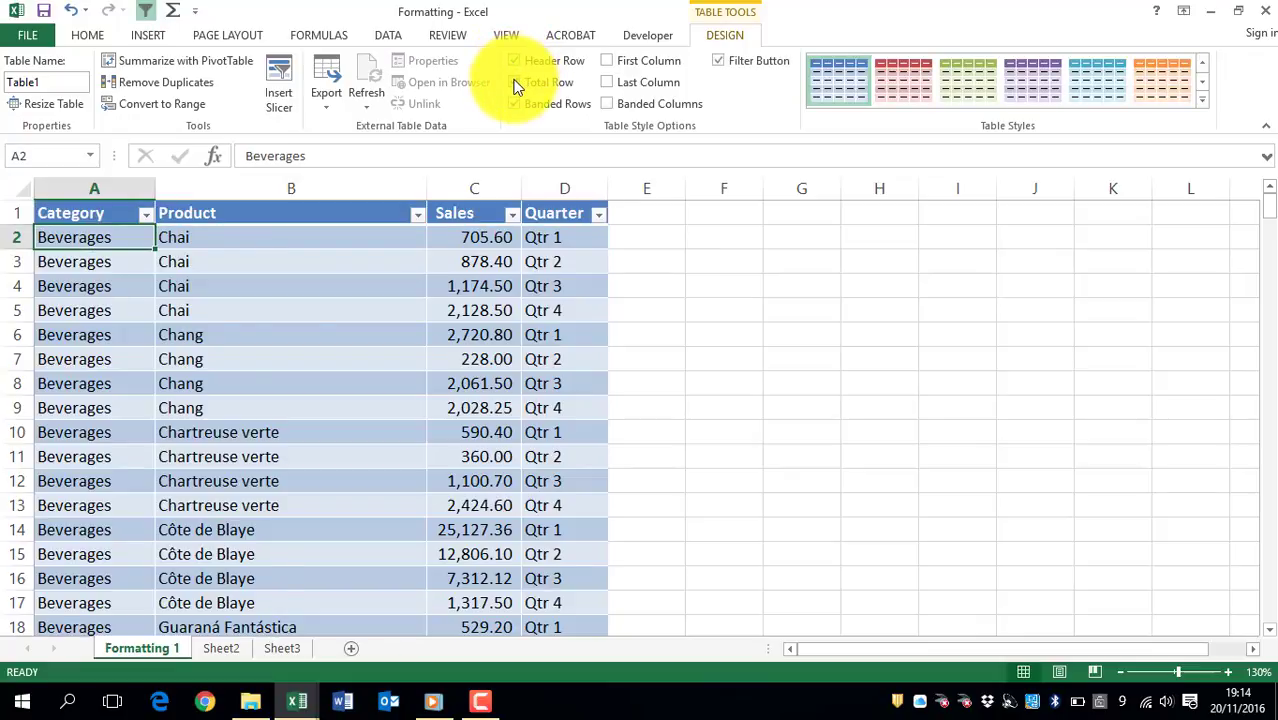
left_click(515, 85)
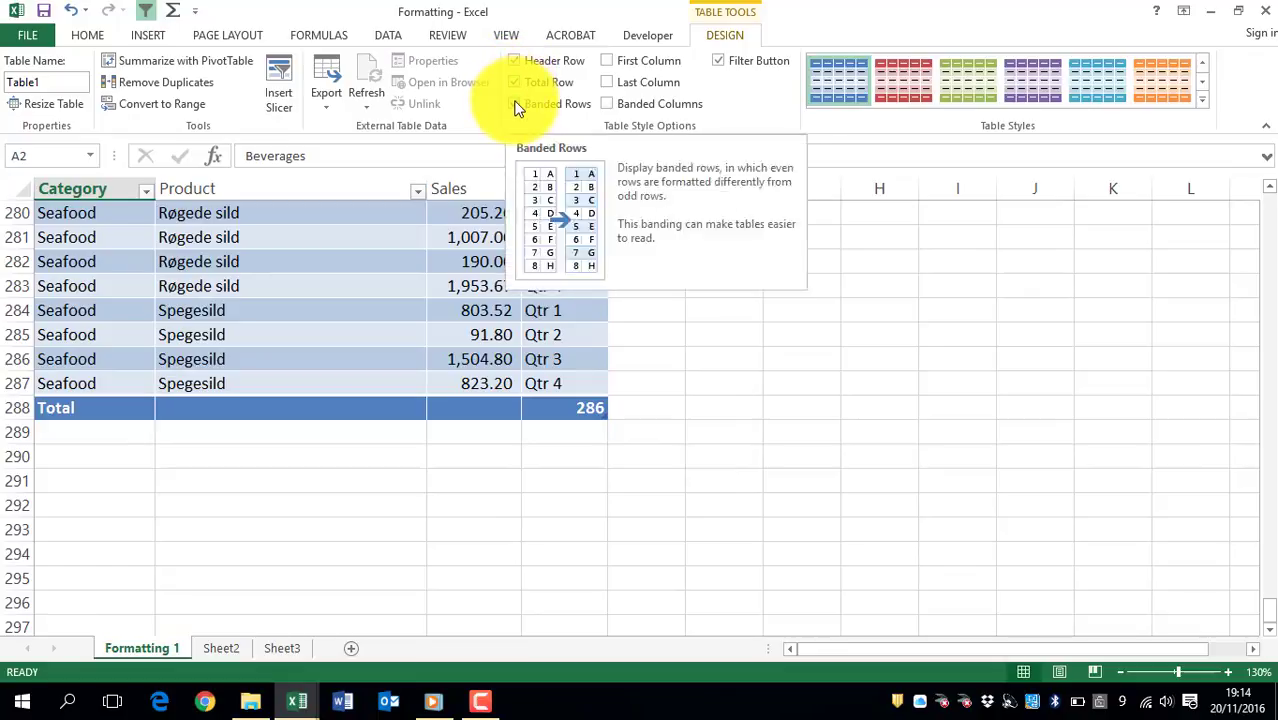
Step: Try out the Banded Rows, First Column, Last Column, Banded Columns and Filter Button table options, restoring each one
left_click(516, 105)
left_click(516, 105)
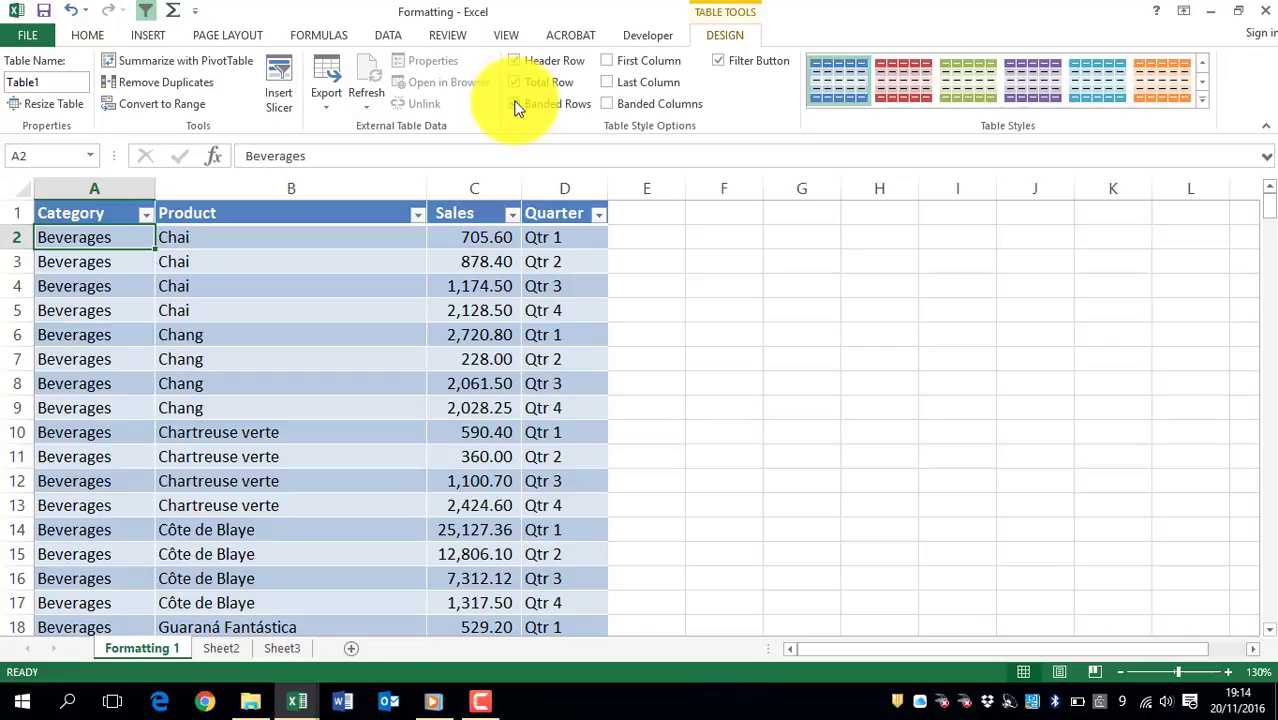
left_click(605, 62)
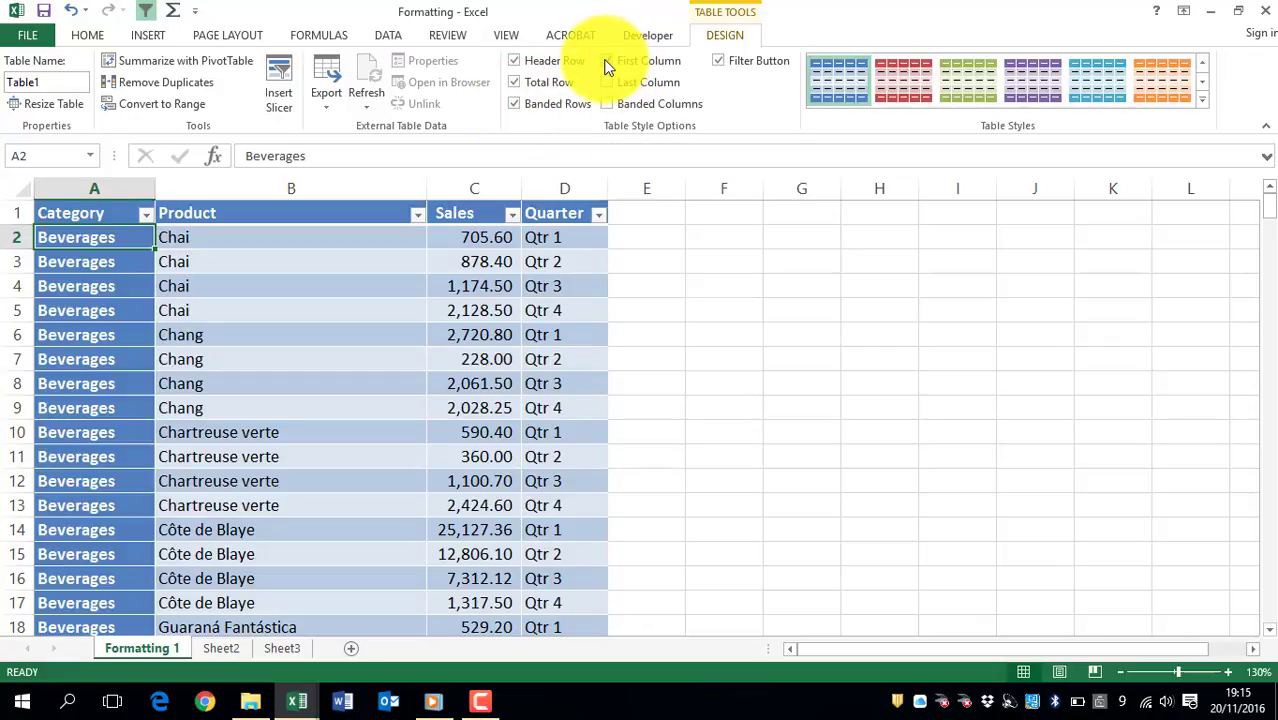
left_click(606, 63)
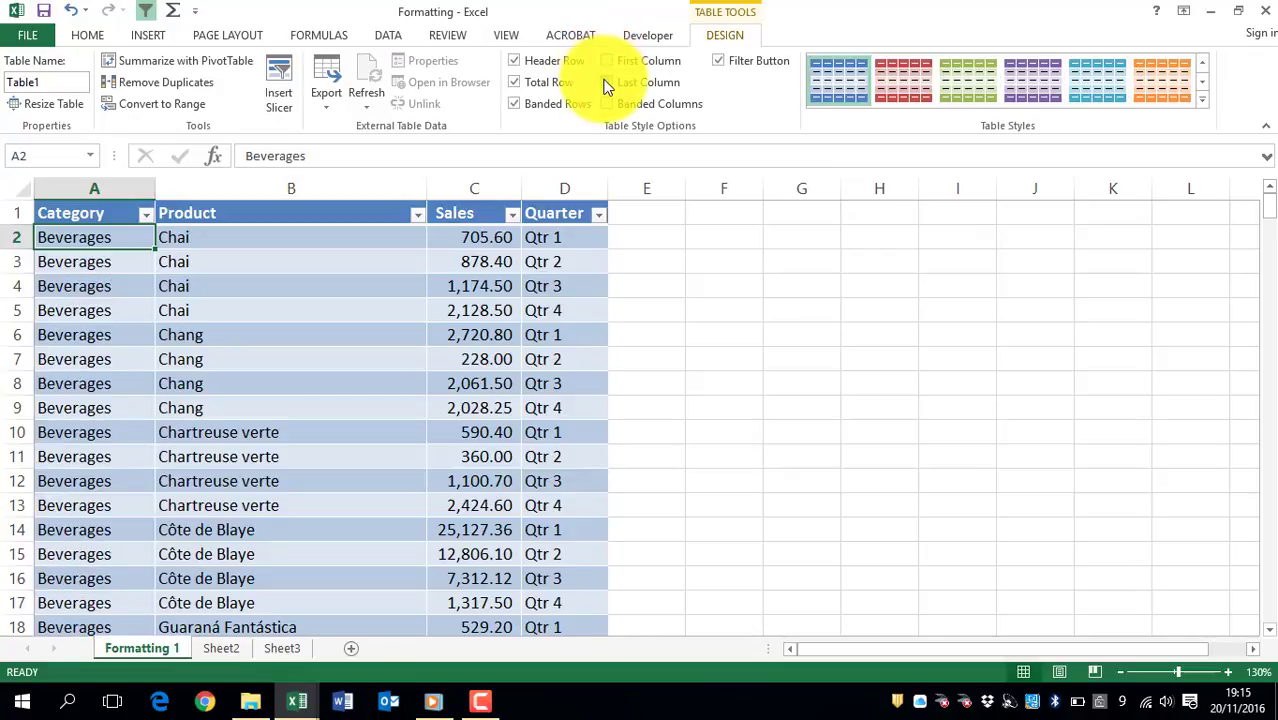
left_click(605, 85)
left_click(605, 85)
left_click(607, 104)
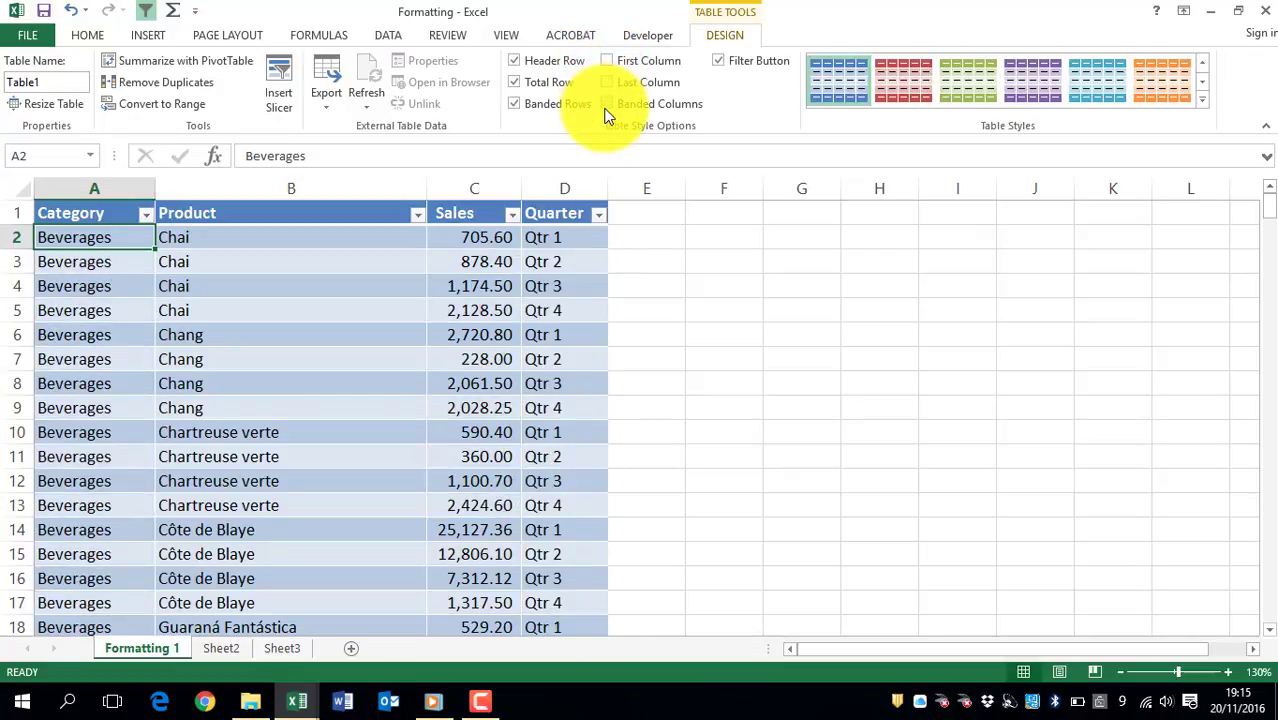
left_click(717, 62)
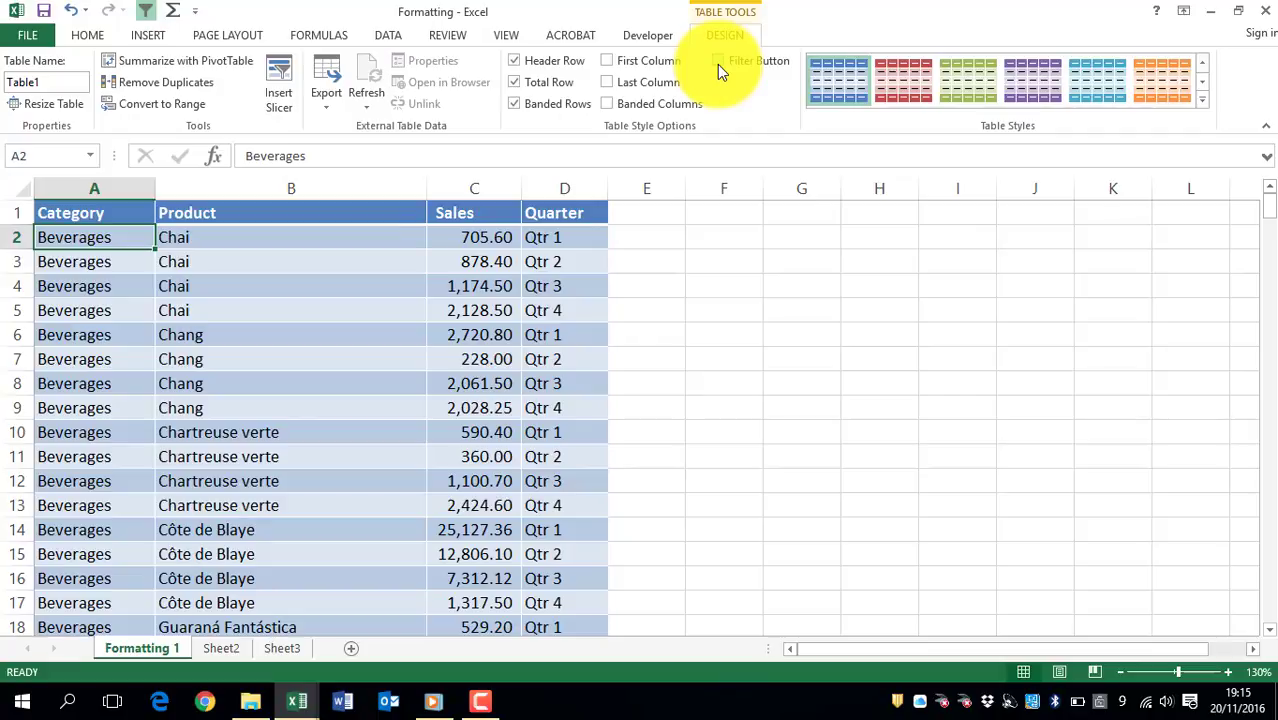
left_click(717, 62)
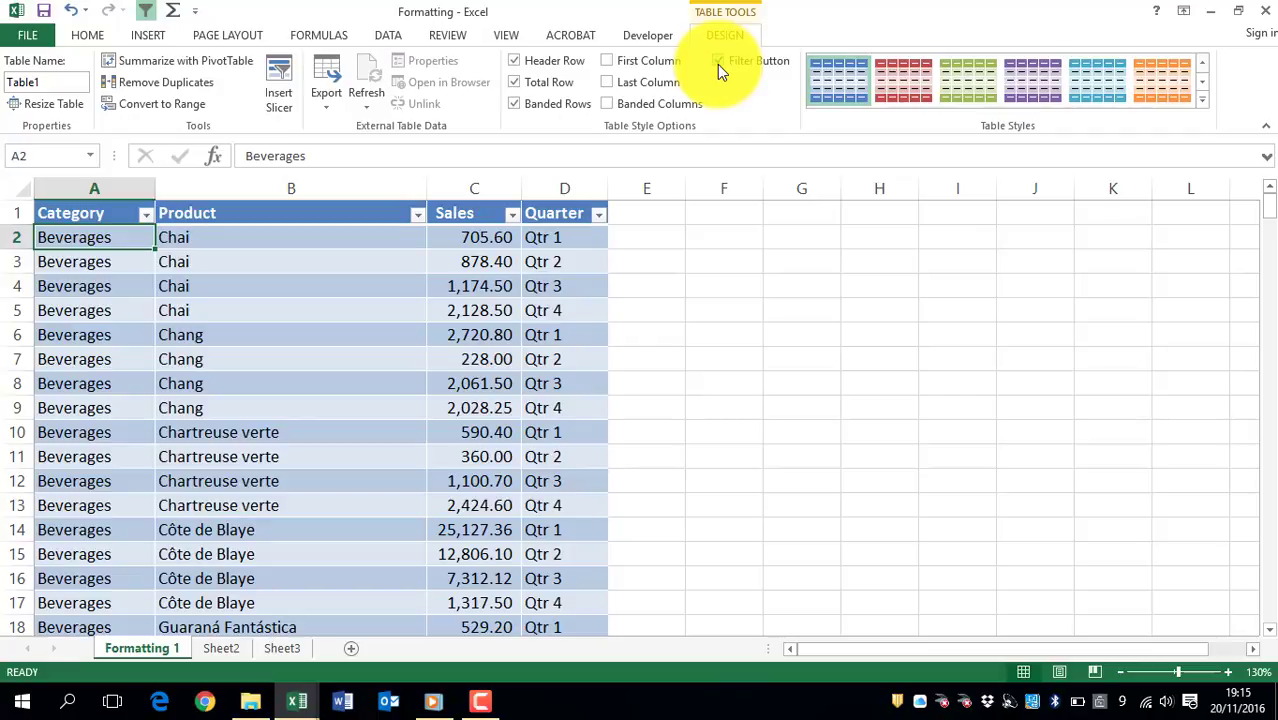
Step: Apply the blue table style from the first row of the Medium styles to the sales table
left_click(1205, 101)
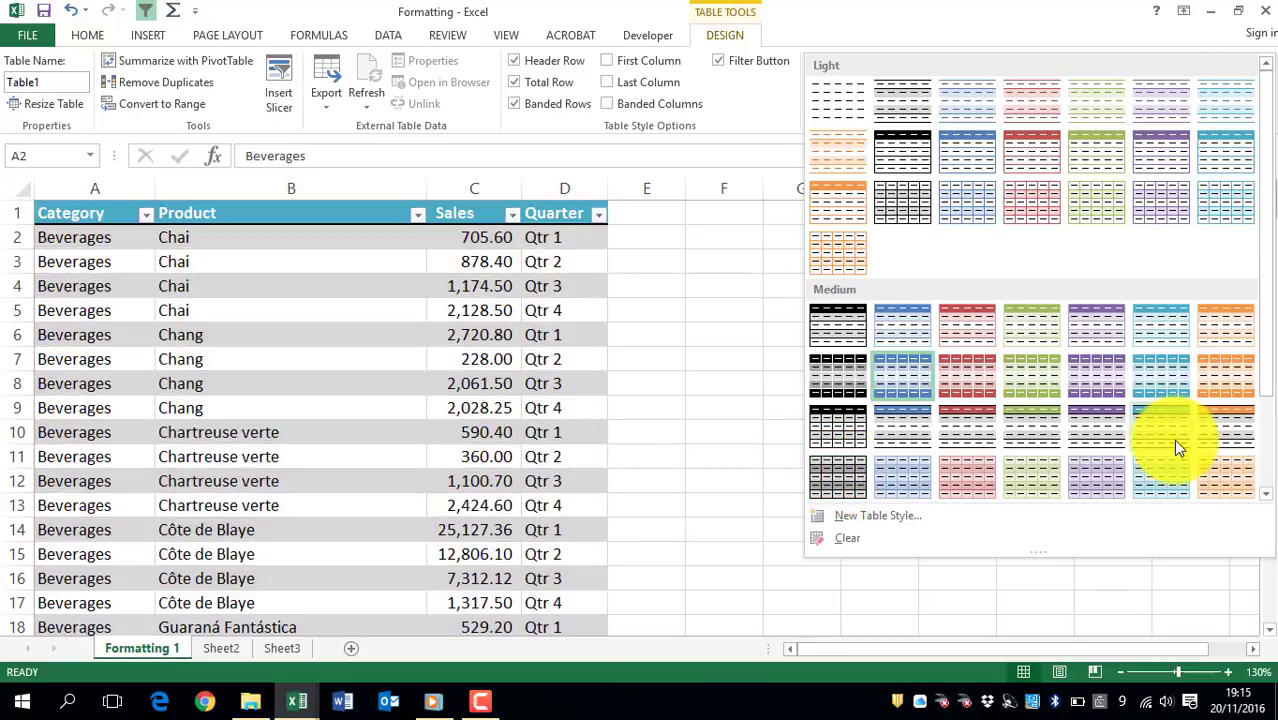
left_click(890, 340)
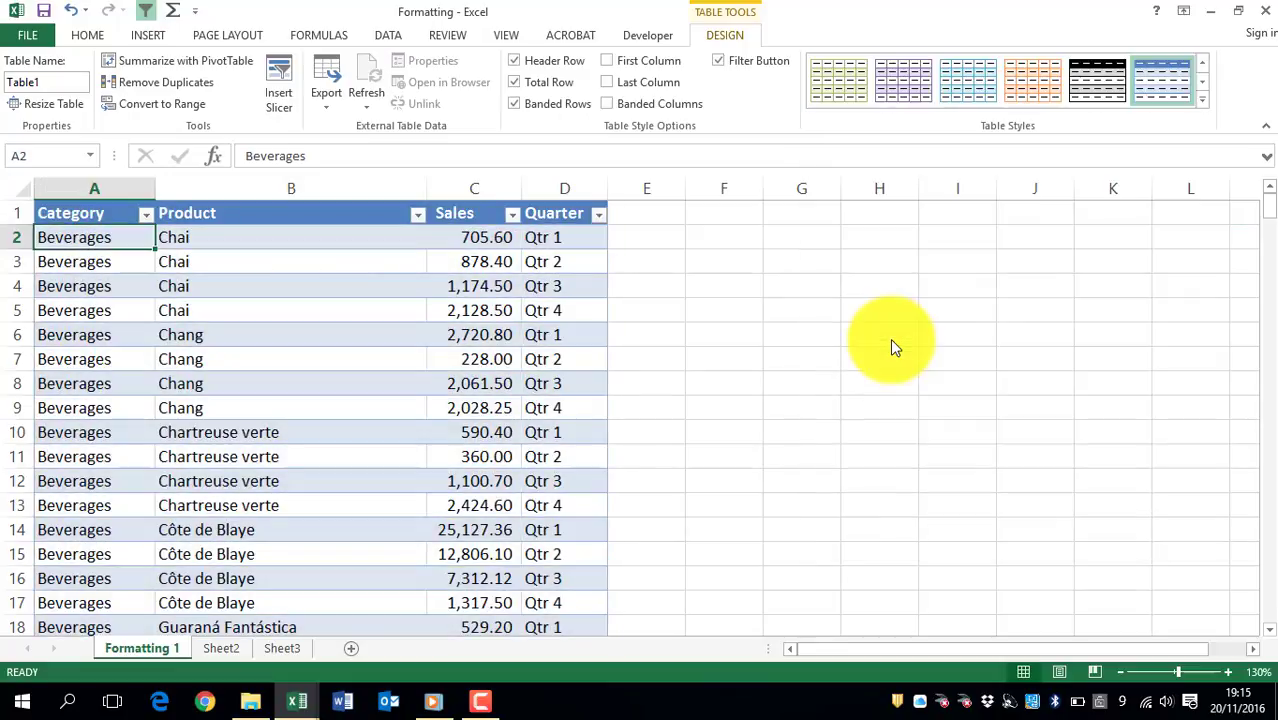
left_click(65, 220)
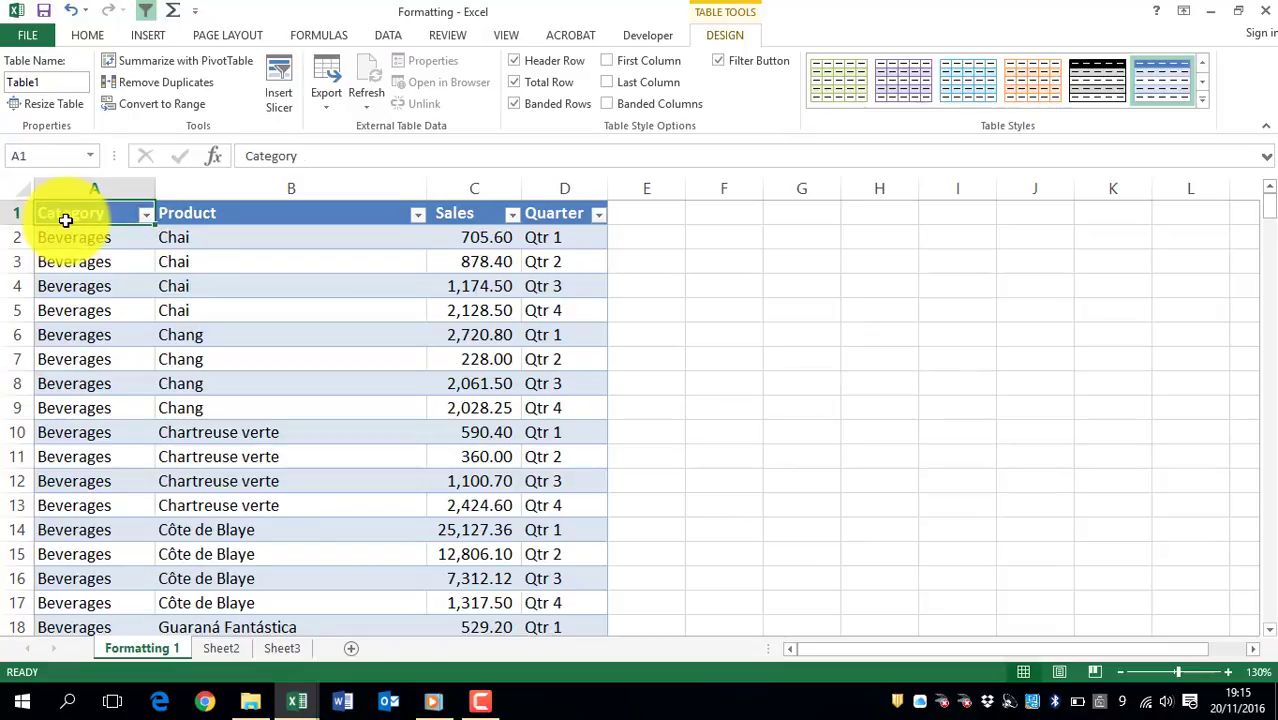